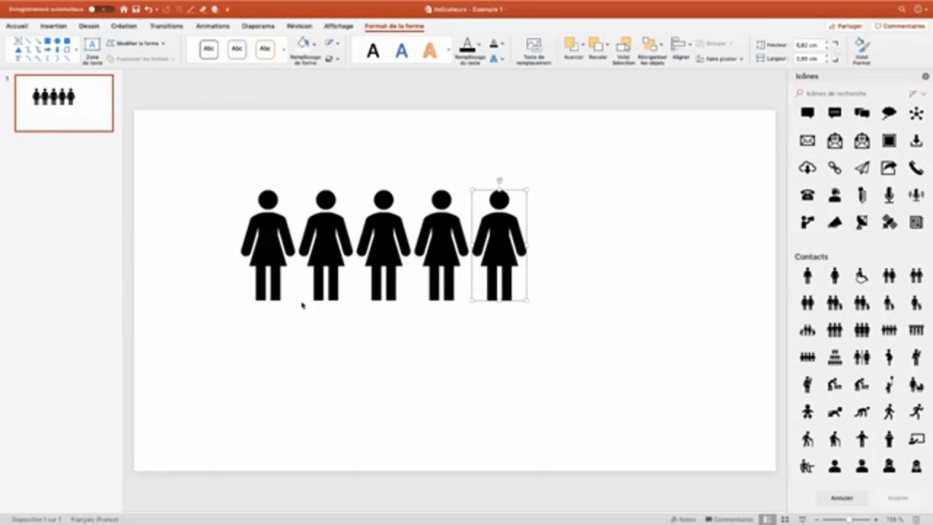
- Move the second woman icon slightly down and the third slightly up so the row is uneven
click(325, 237)
drag(325, 237, 325, 246)
drag(381, 226, 382, 220)
click(358, 318)
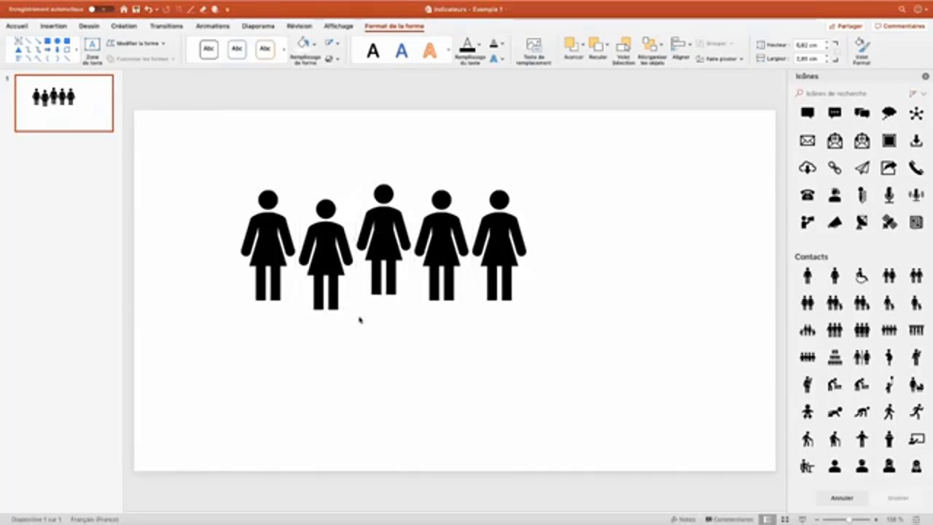
- Align all five woman icons vertically on their middle
drag(212, 160, 572, 351)
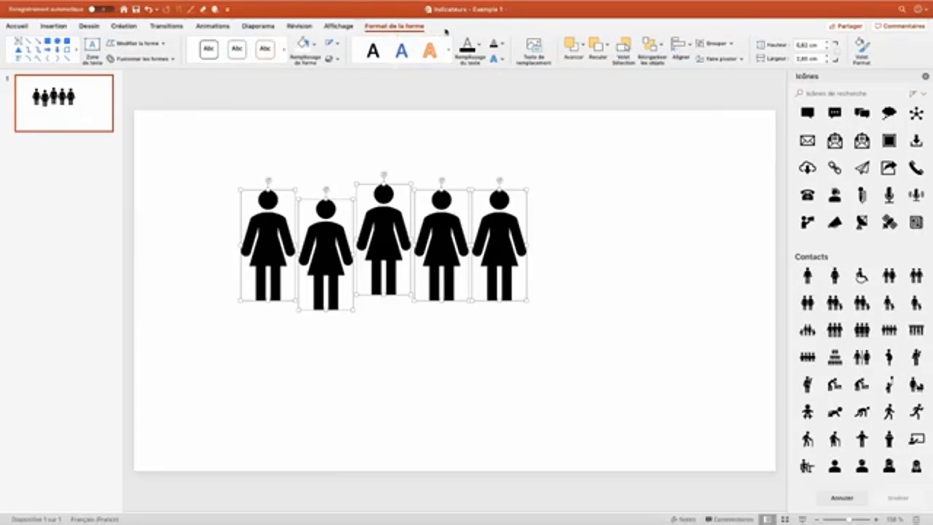
click(684, 47)
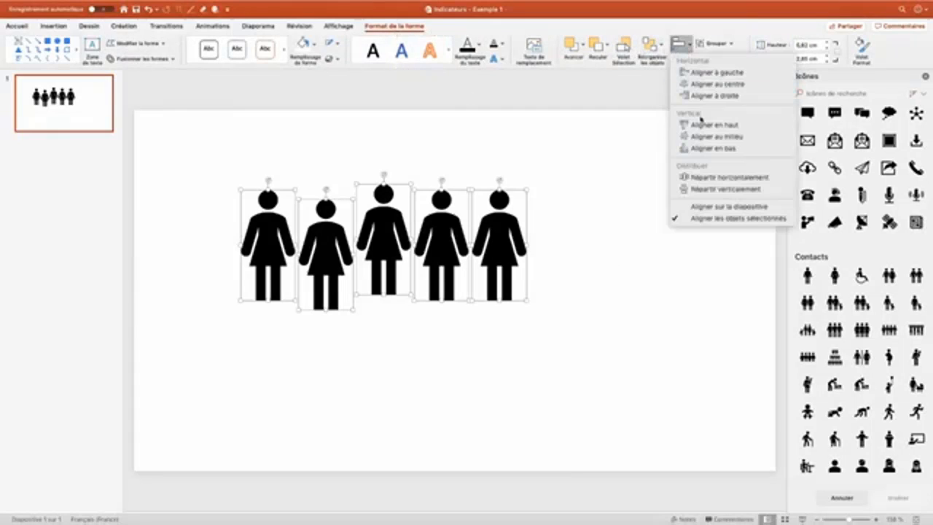
click(716, 137)
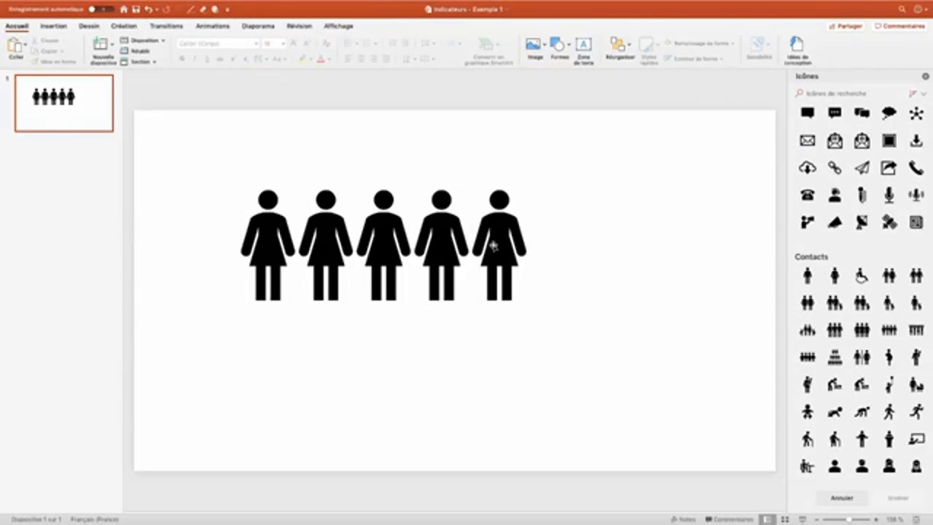
- Draw a rectangle about 6.5 cm high covering all five woman icons and send it to the back
click(560, 45)
click(606, 74)
drag(234, 184, 532, 307)
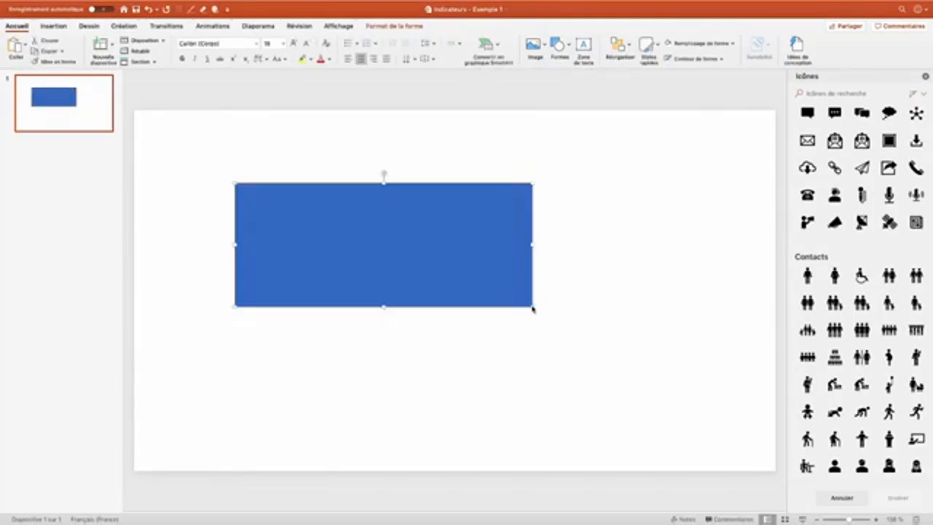
right_click(442, 224)
mouse_move(499, 327)
click(609, 327)
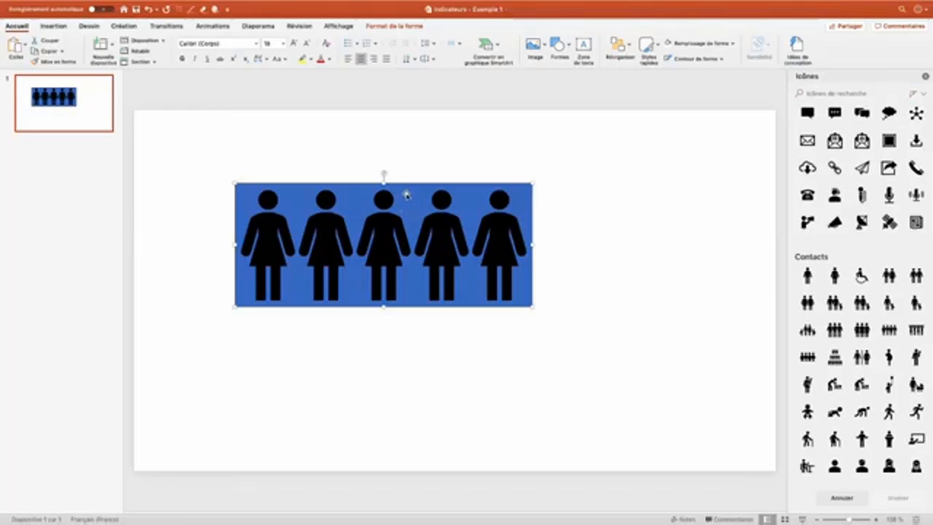
- Subtract the five woman icons from the blue rectangle with the Soustraire merge option
click(269, 231)
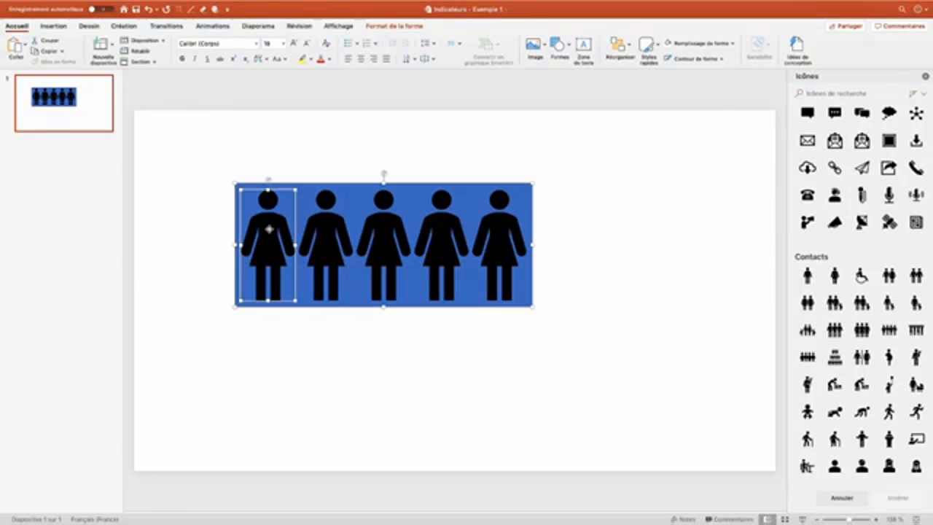
shift+click(329, 232)
shift+click(381, 233)
shift+click(432, 237)
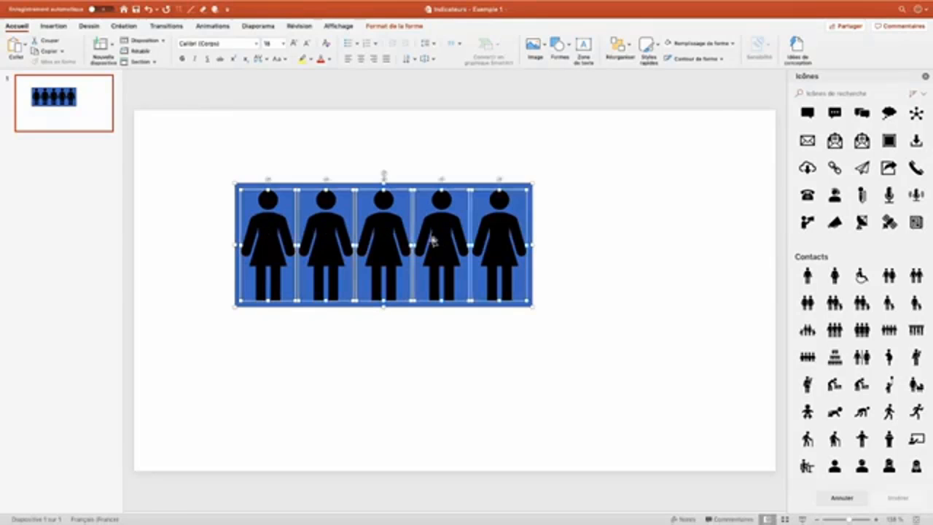
click(394, 26)
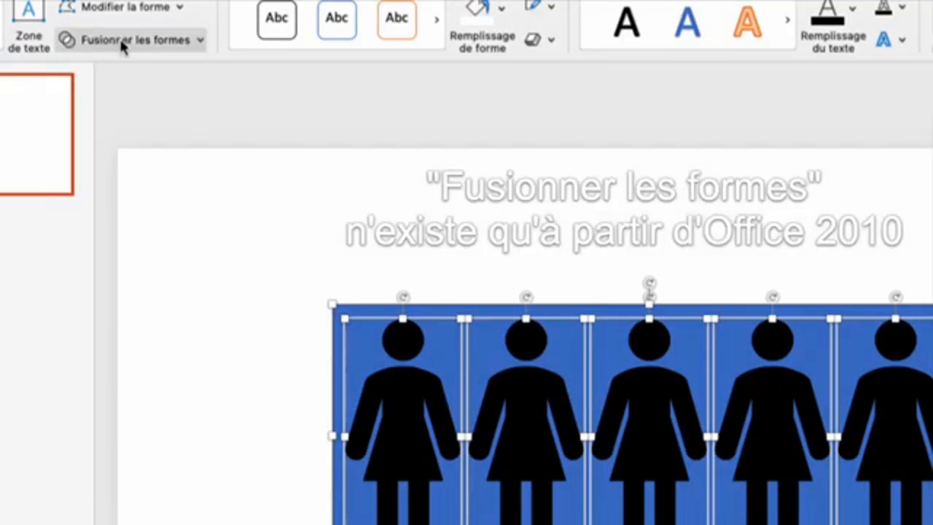
click(121, 42)
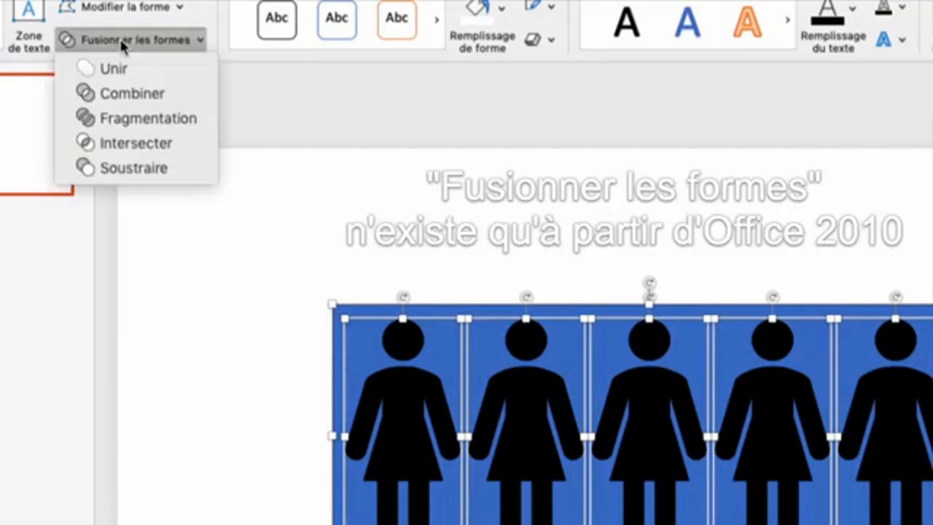
click(127, 166)
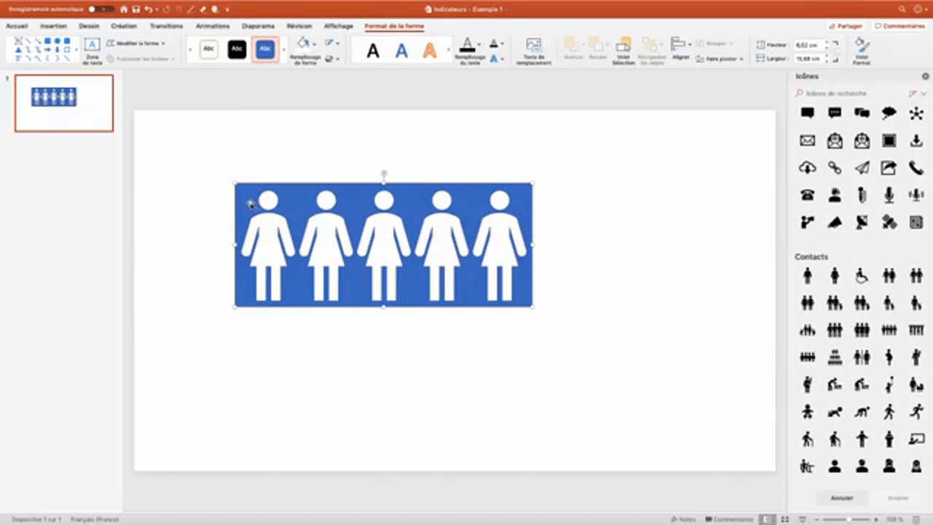
- Shift the cut-out rectangle slightly down and to the right, and remove its outline
drag(250, 202, 265, 222)
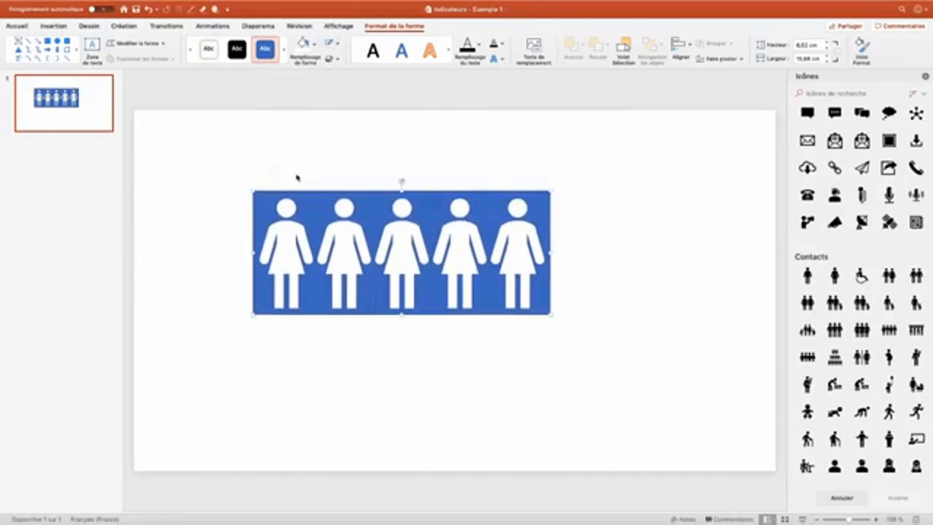
click(338, 45)
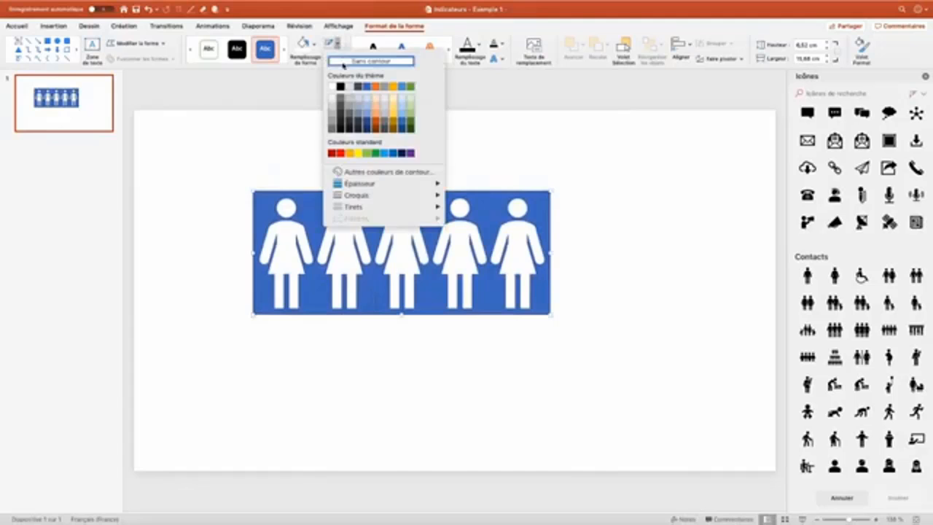
click(340, 60)
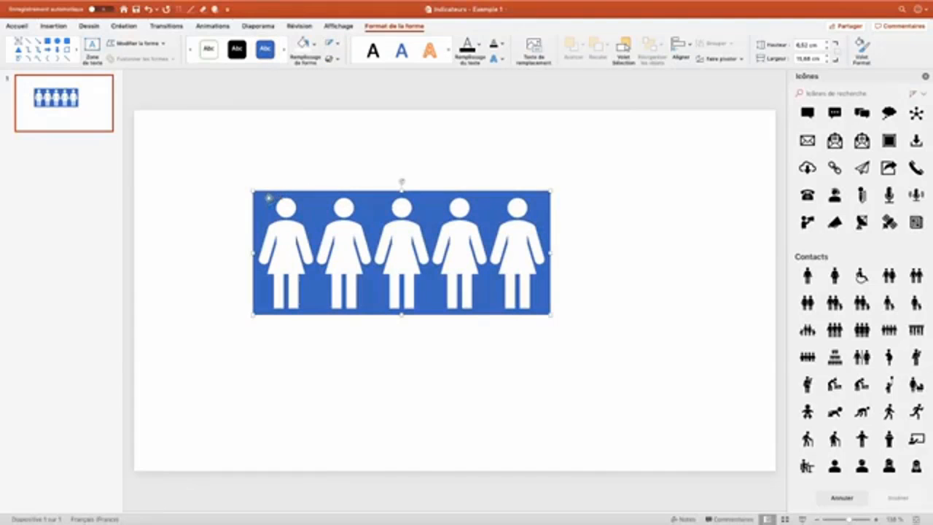
- Switch to Excel and paste the cut-out rectangle at cell F5 of the C'est parti sheet
key(super+Tab)
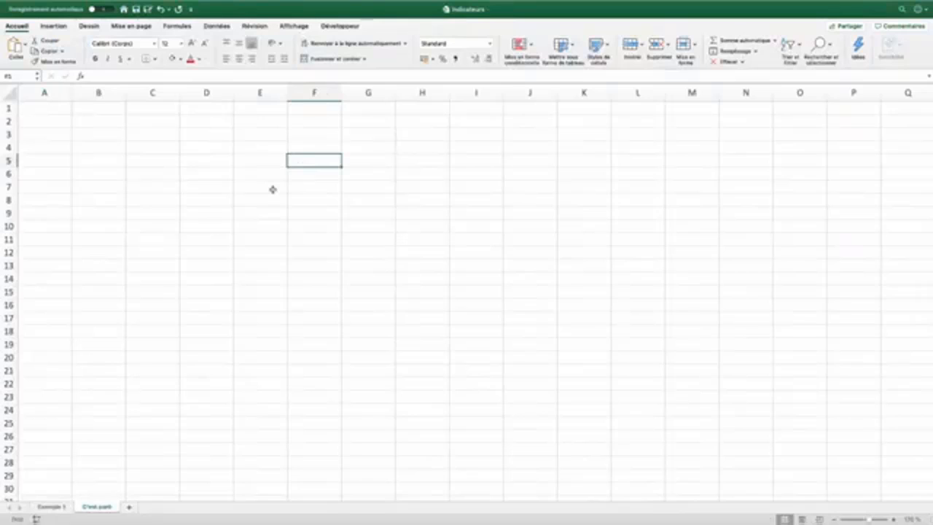
key(super+v)
- Fill B10:C15 with the Ville/% table (Paris 50, Nantes 17, Bordeaux 40, Marseille 17, Lille 80) and insert a 2D clustered column chart of it
click(92, 225)
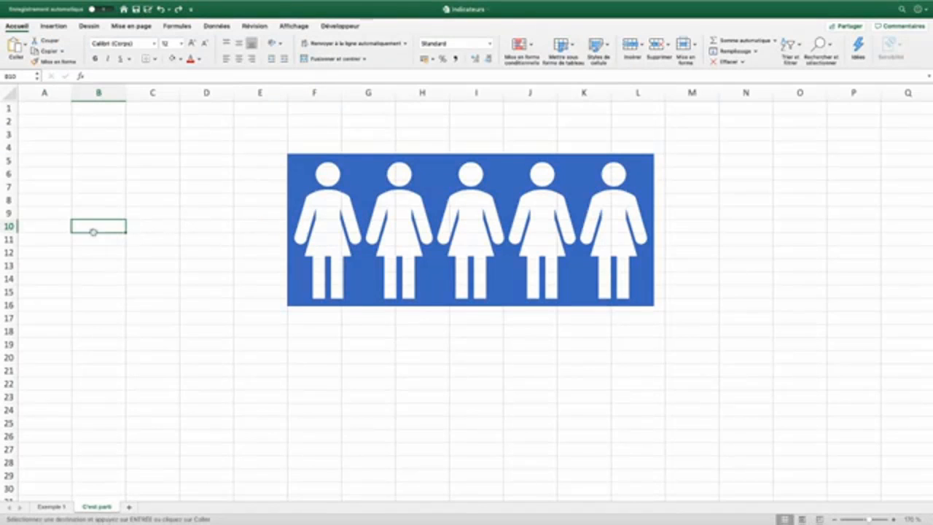
text(Ville	% Paris	50 Nantes	17 Bordeaux	40 Marseille	17 Lille	80)
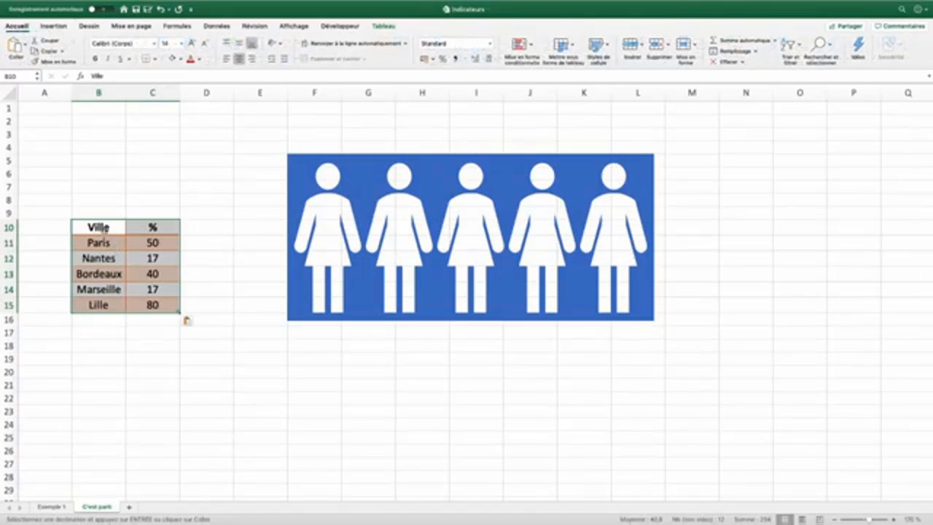
click(55, 26)
click(460, 44)
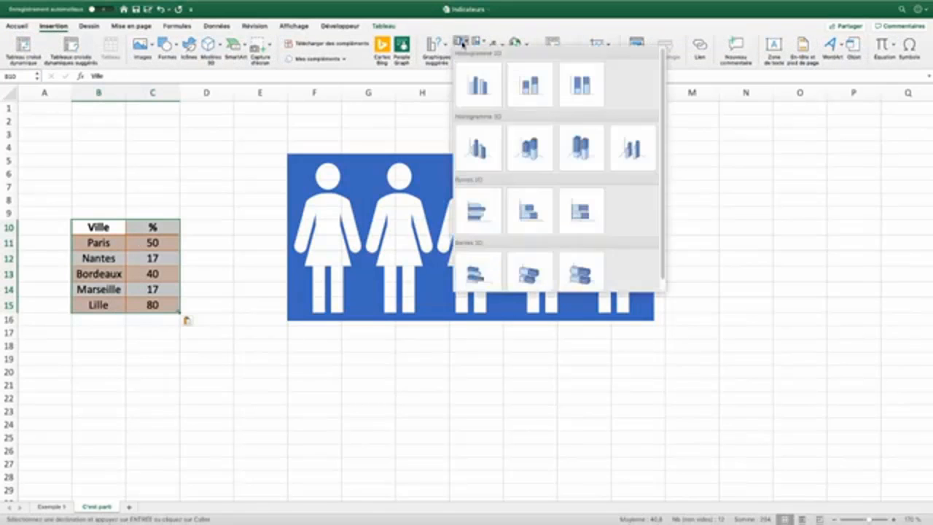
click(479, 84)
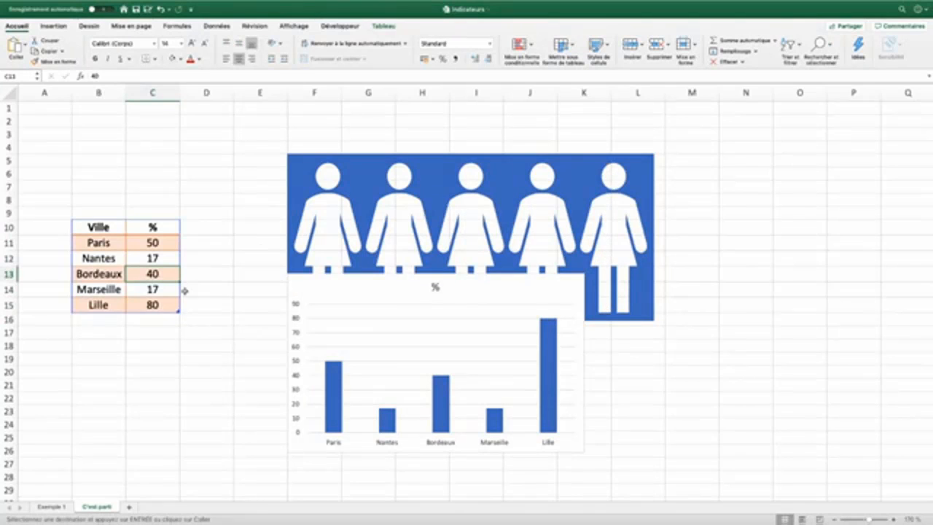
- Set the maximum bound of the chart's vertical axis to 100
click(295, 306)
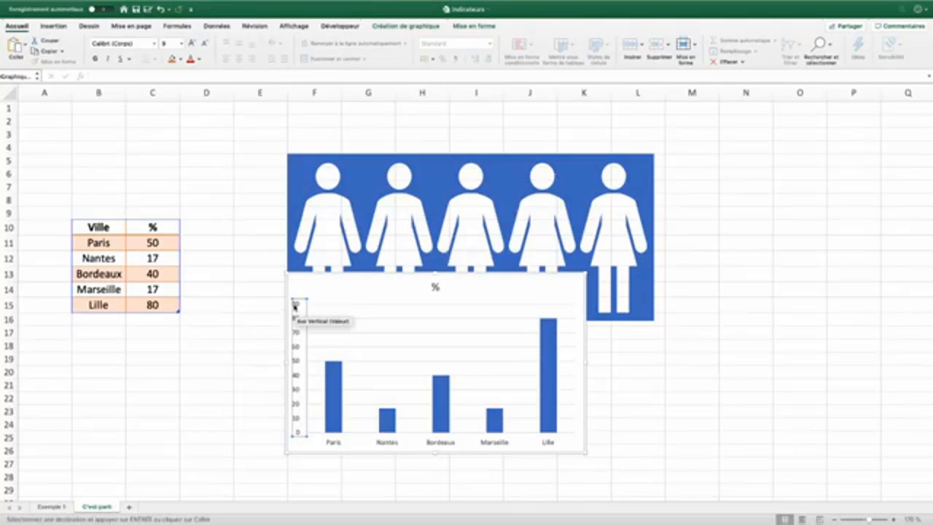
click(322, 295)
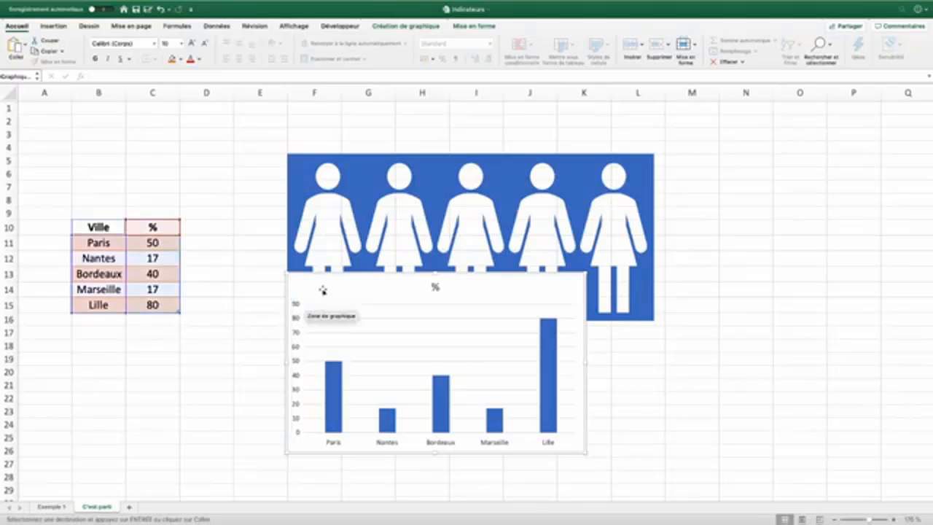
right_click(323, 289)
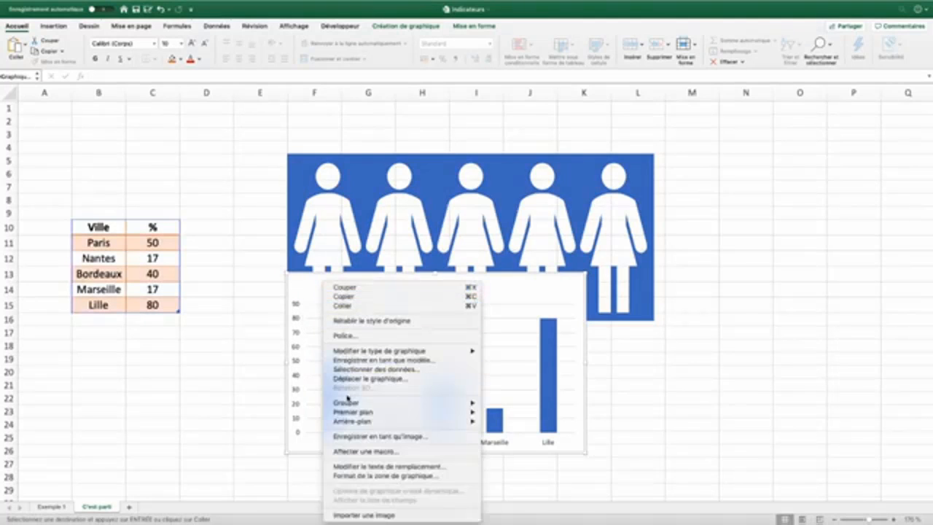
click(362, 476)
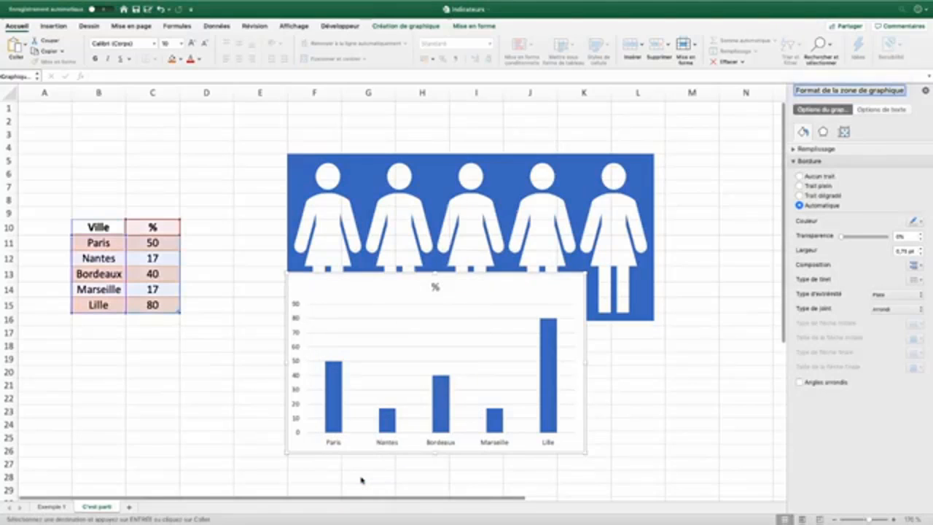
click(295, 306)
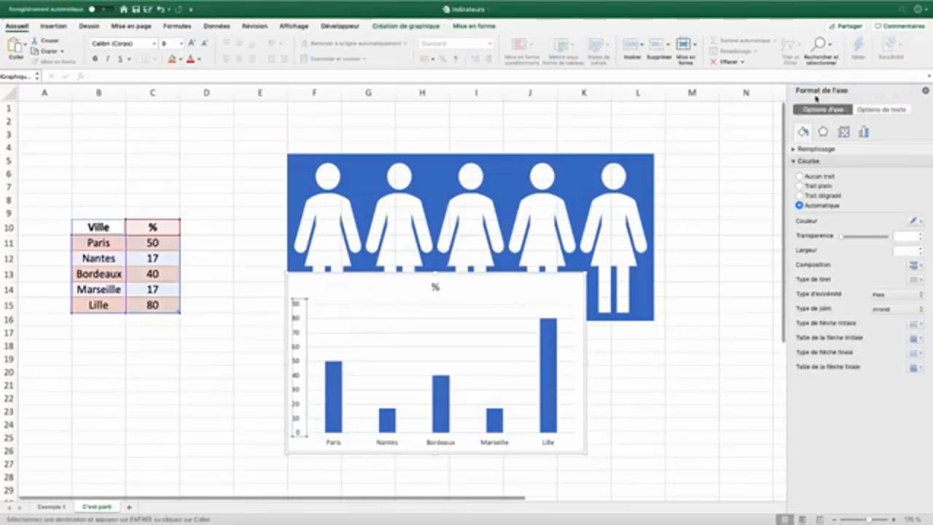
click(864, 132)
click(793, 149)
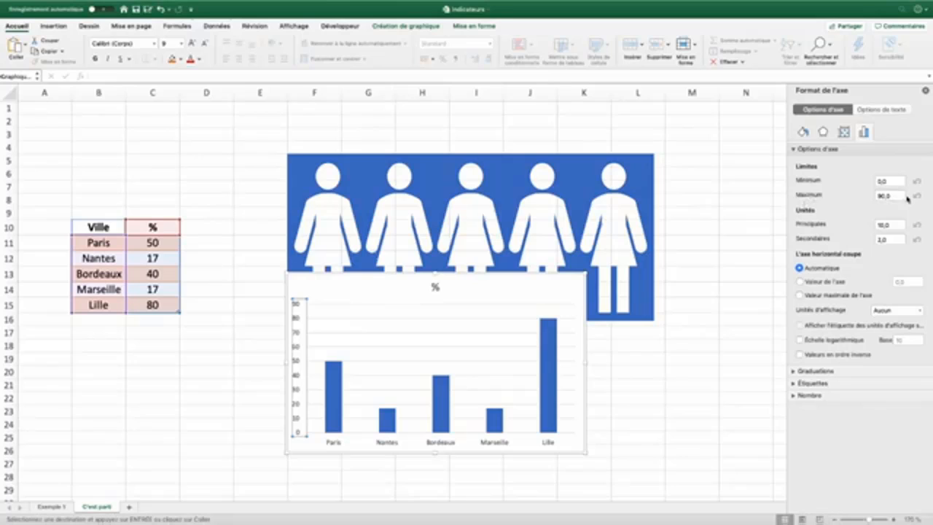
drag(890, 197, 856, 197)
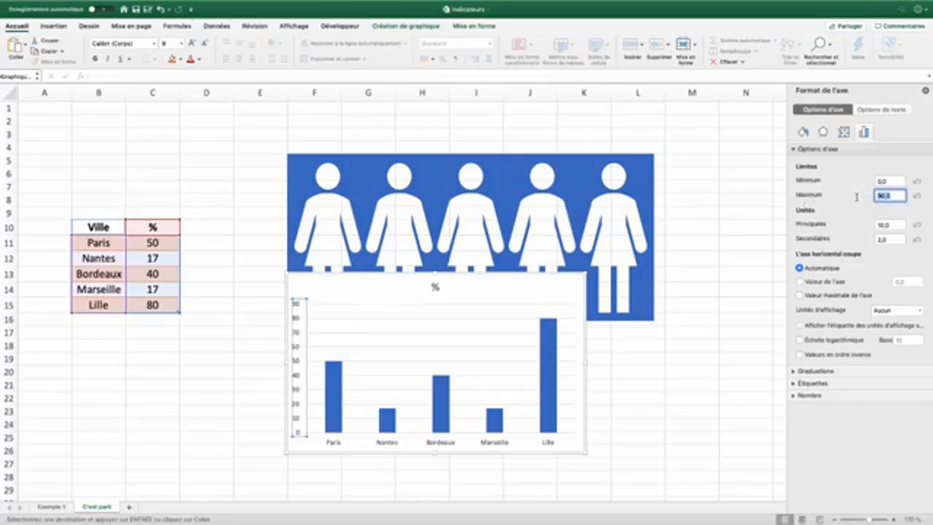
text(100)
key(Return)
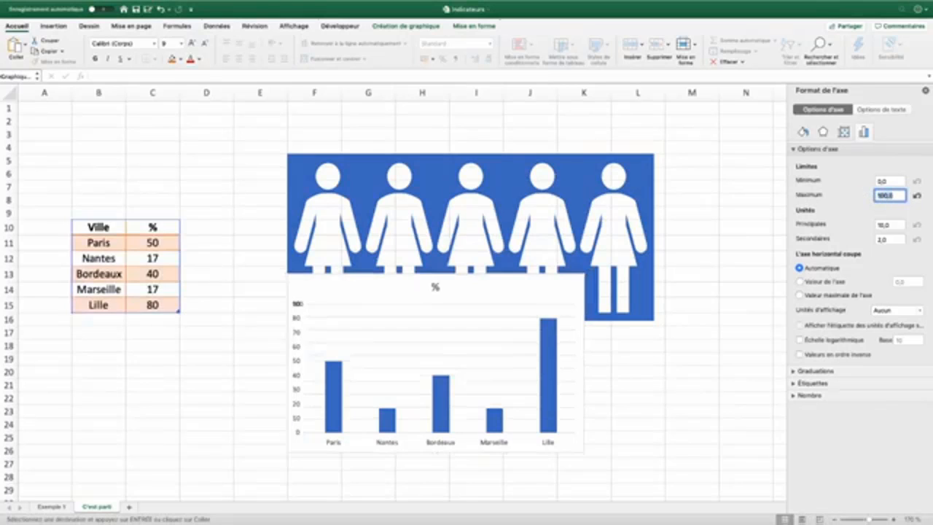
- Change Lille's percentage in cell C15 to 100
click(155, 305)
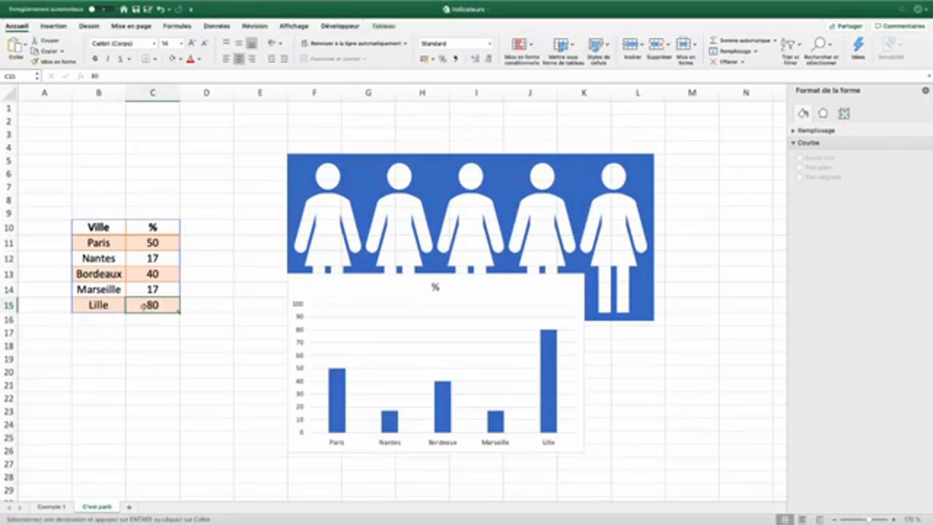
text(100)
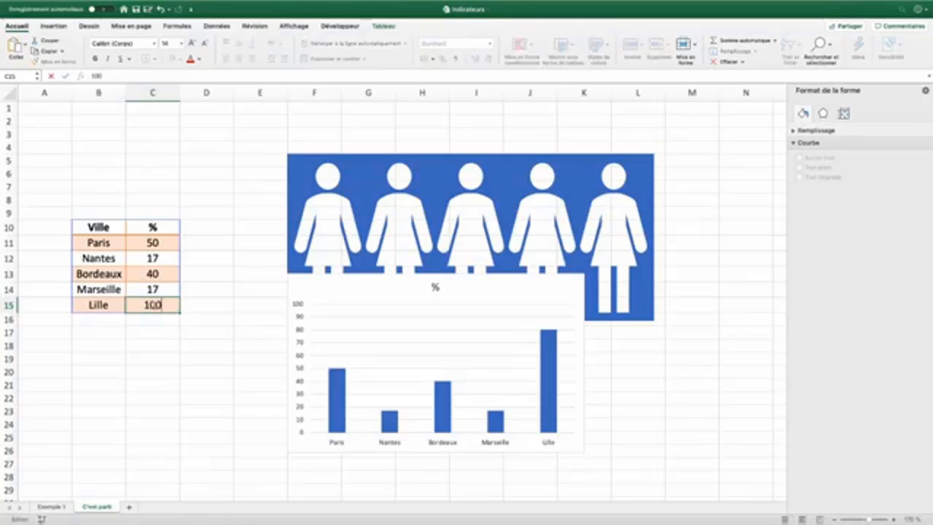
key(Return)
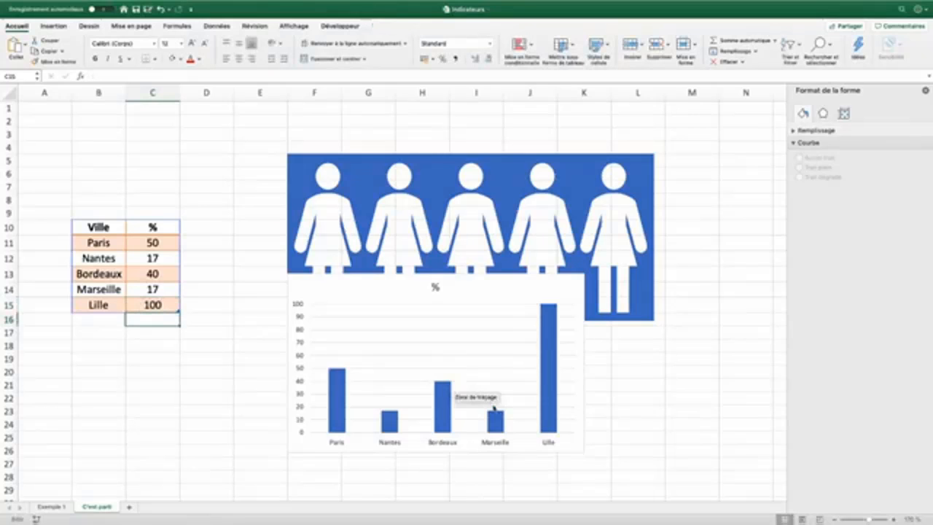
mouse_move(547, 426)
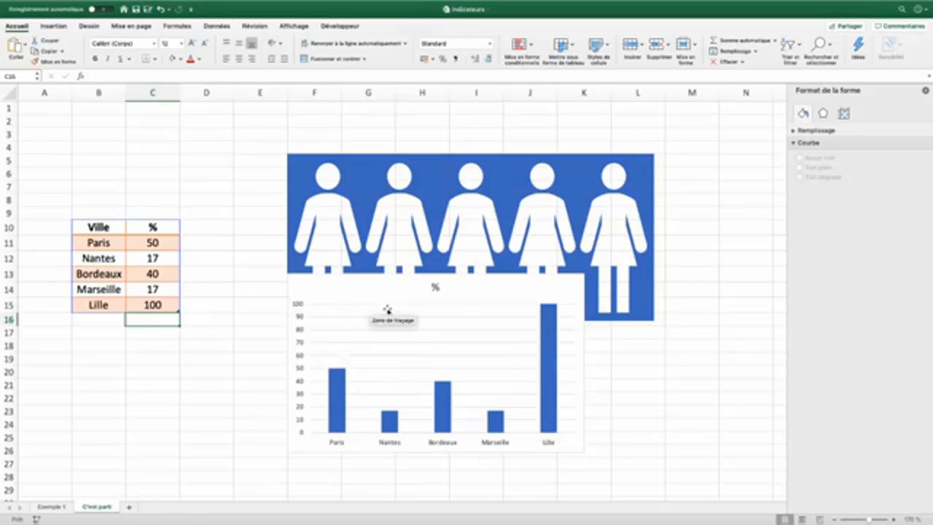
- Delete the column chart's title, gridlines, horizontal axis and vertical axis
click(434, 287)
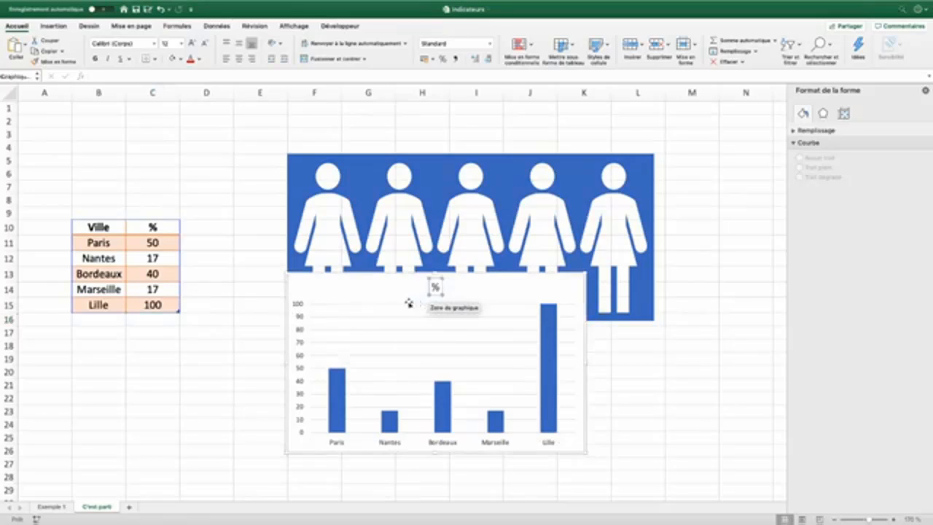
key(Delete)
click(336, 301)
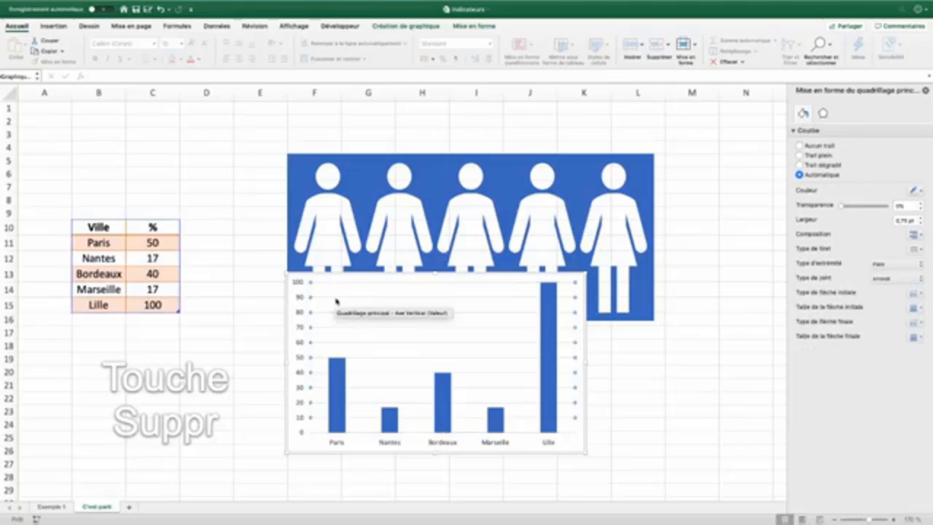
key(Delete)
click(337, 441)
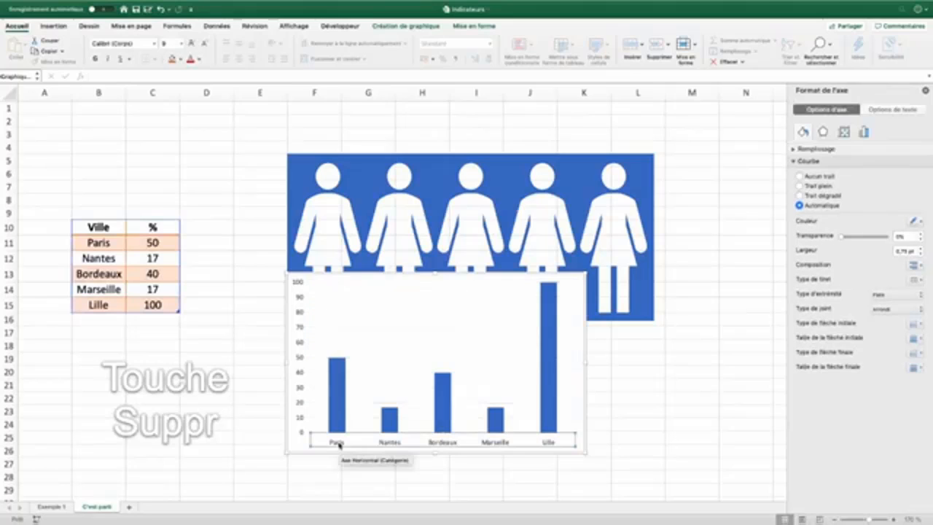
key(Delete)
click(299, 398)
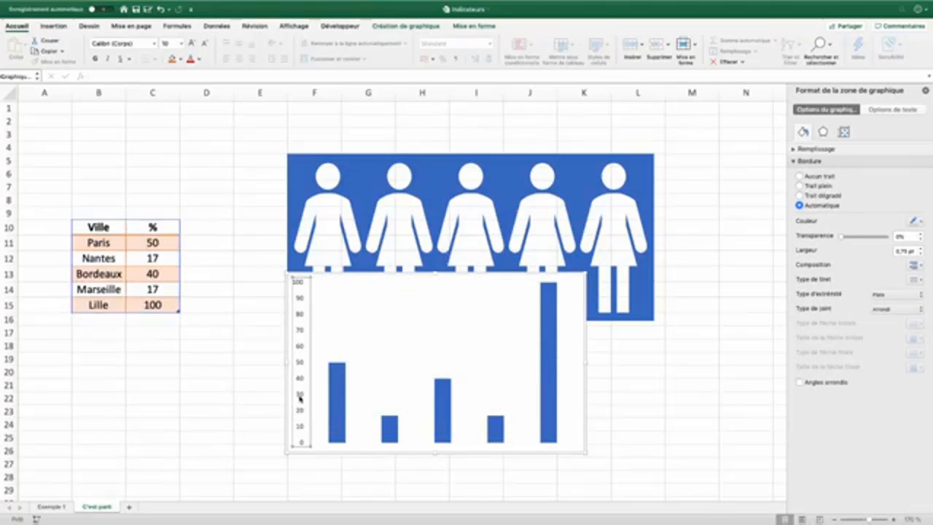
key(Delete)
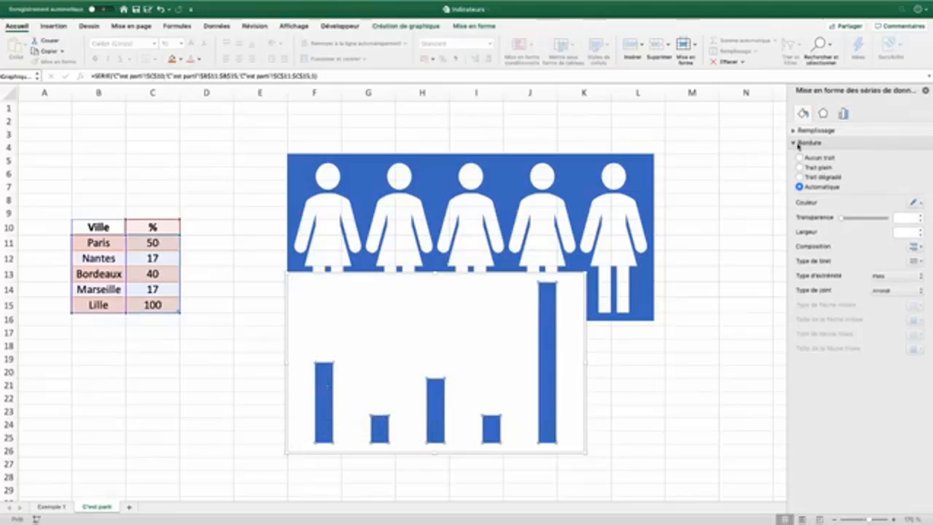
- Set the columns' gap width to 0% and fill the data series orange
click(843, 113)
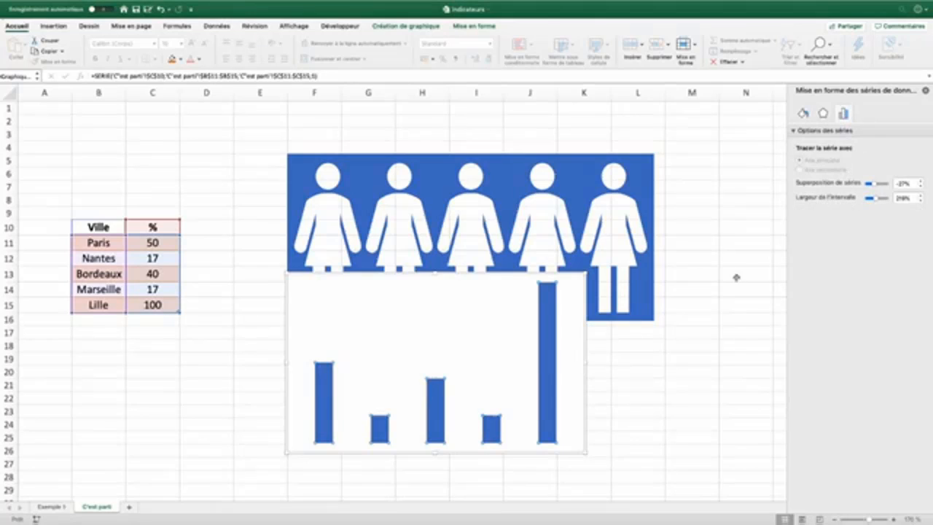
drag(874, 201, 864, 201)
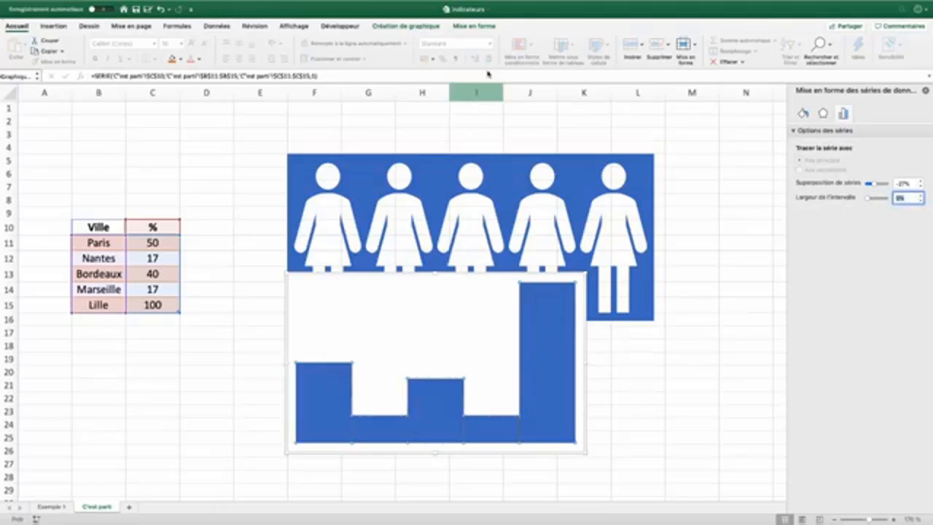
click(475, 26)
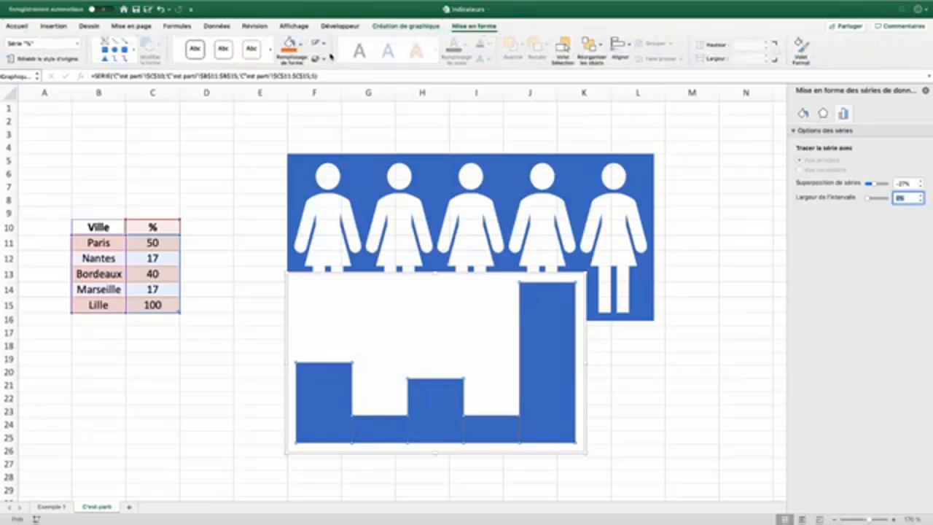
click(289, 47)
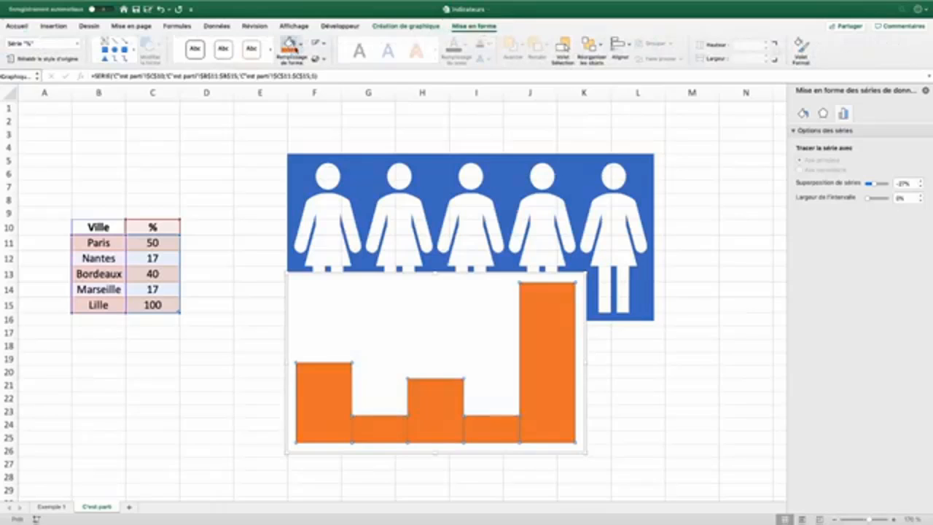
click(323, 45)
click(323, 45)
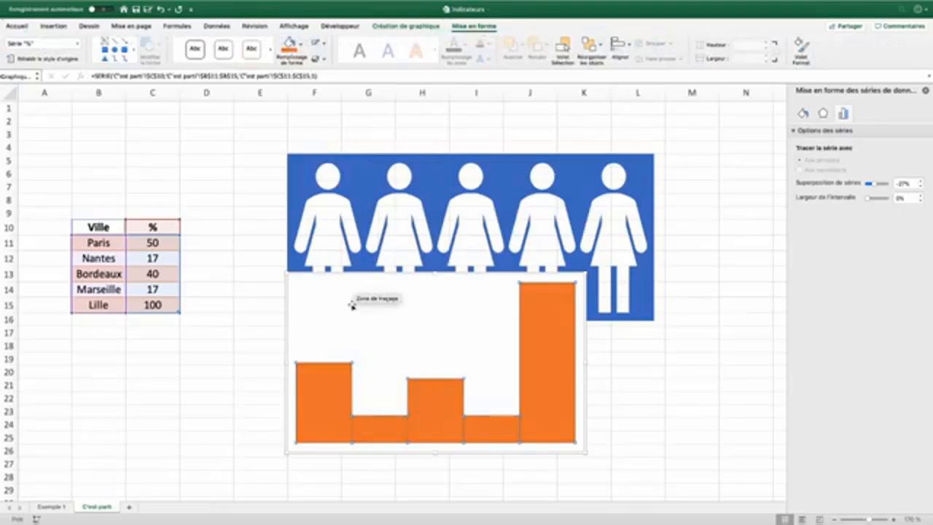
- Shrink the chart's plot area from its upper-left corner, leaving an empty margin around the columns
click(318, 280)
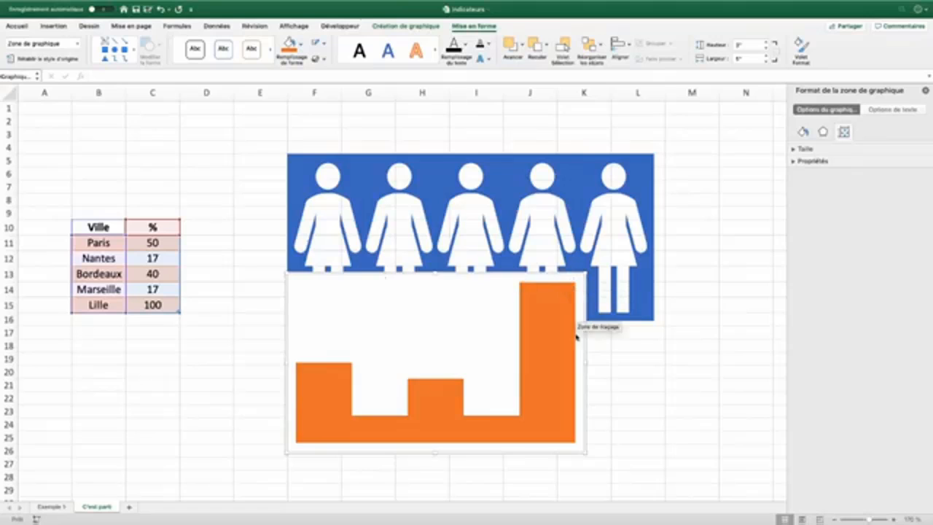
click(389, 306)
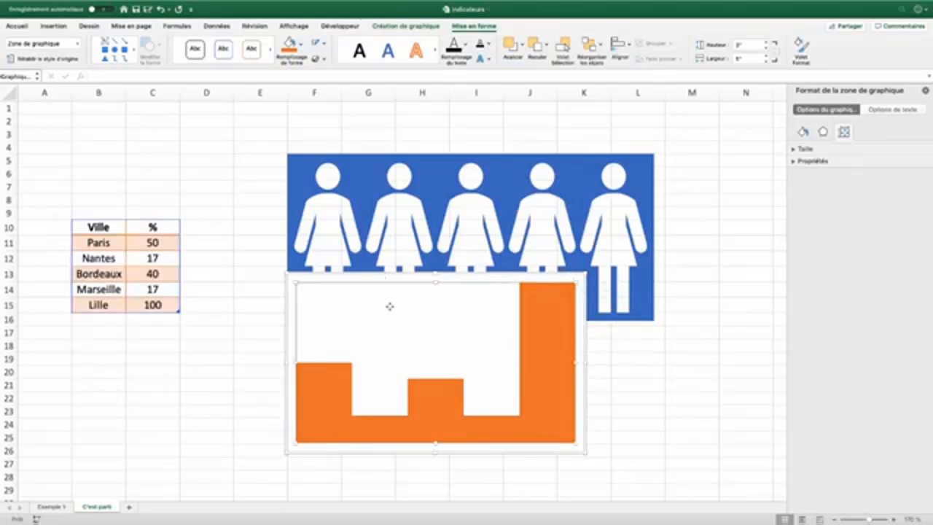
drag(297, 281, 358, 309)
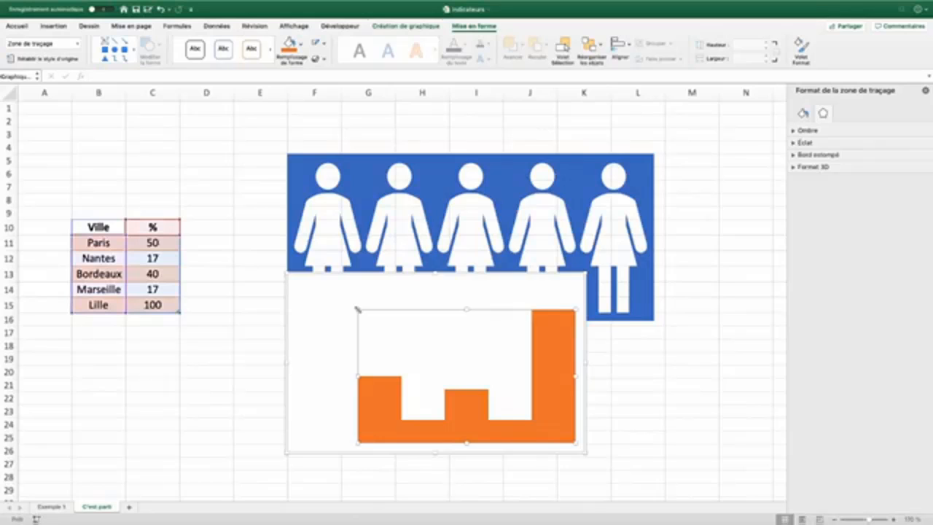
- Move and enlarge the chart to cover the whole women cut-out, and send it to the back
drag(352, 275, 329, 135)
drag(564, 315, 675, 340)
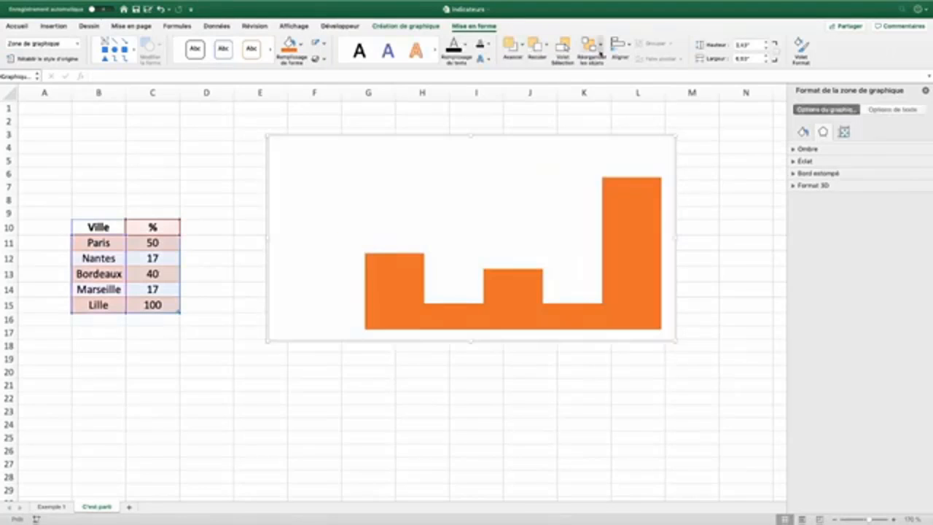
click(546, 46)
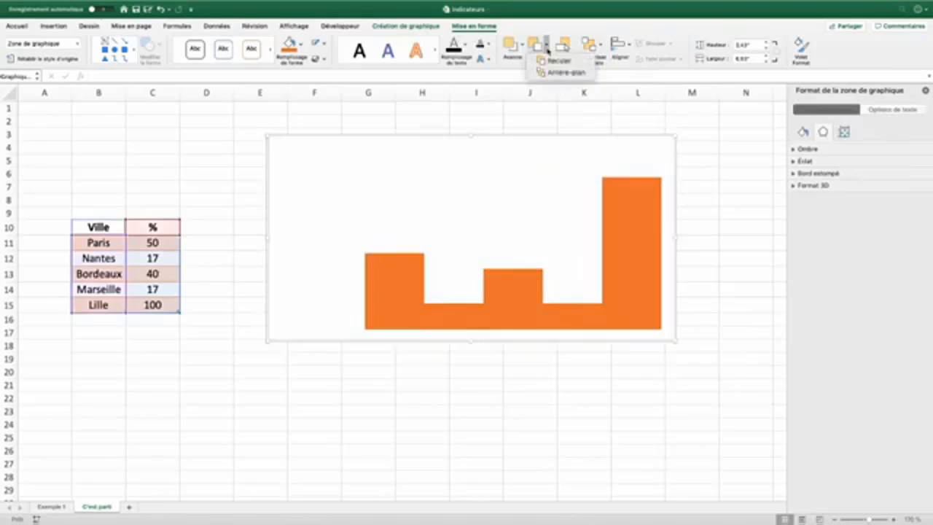
click(555, 73)
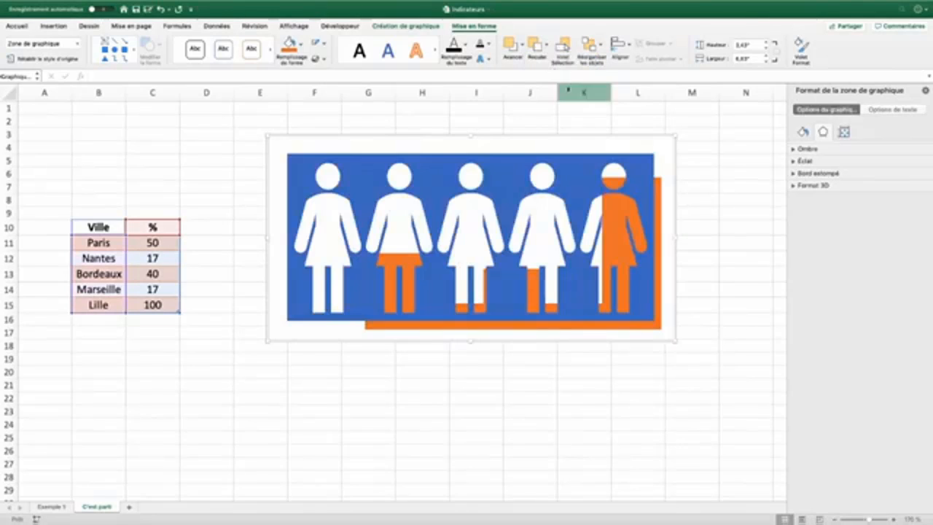
- Resize the plot area so each column sits behind one woman and Lille's column reaches the top of the head
click(658, 183)
drag(364, 328, 301, 320)
scroll(306, 262, down, 1)
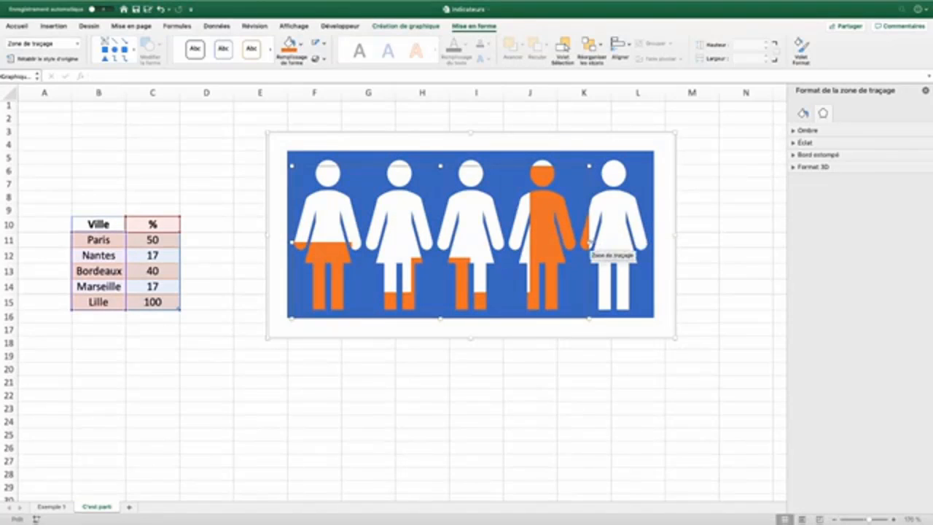
drag(588, 242, 650, 243)
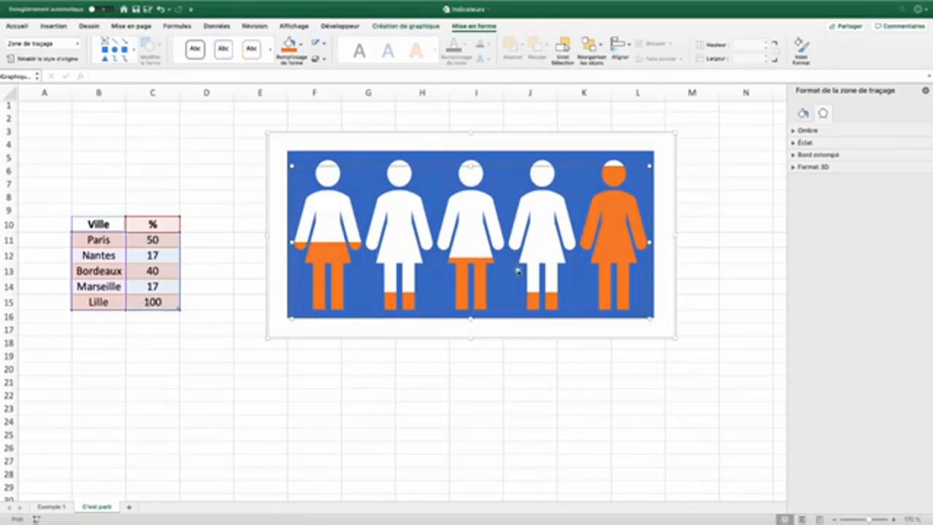
mouse_move(603, 309)
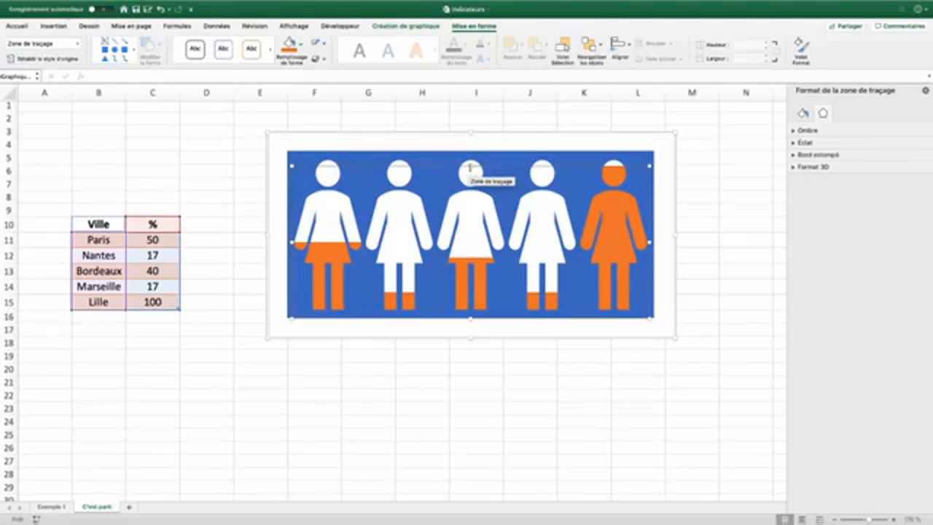
drag(470, 166, 472, 160)
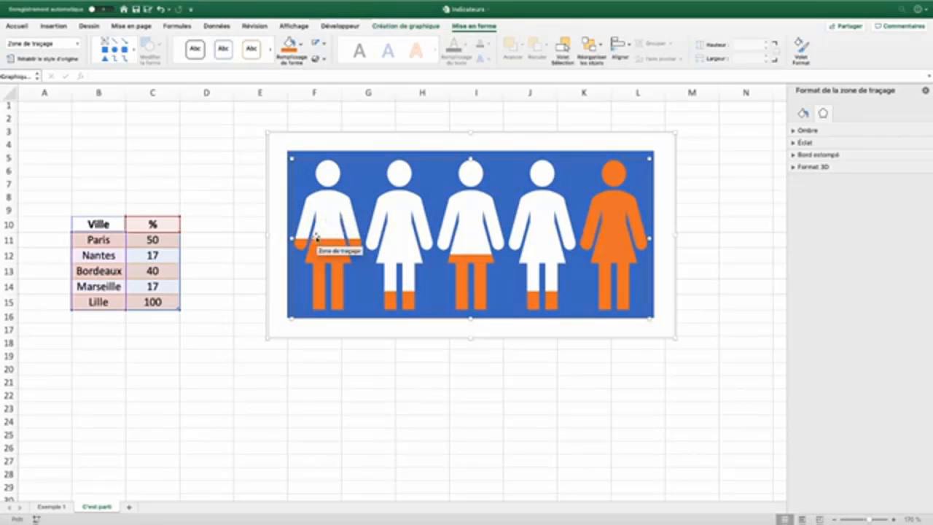
- Fill the cut-out rectangle around the five women with light grey
click(305, 48)
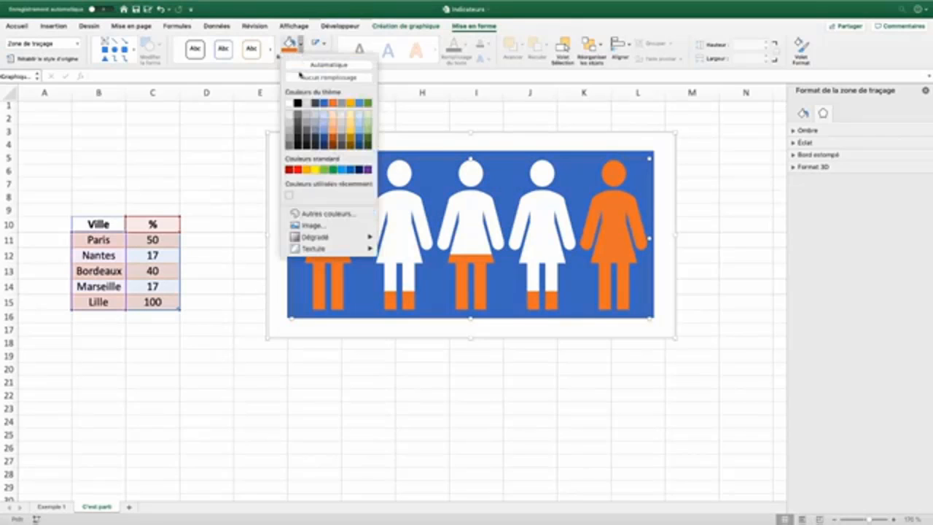
click(353, 103)
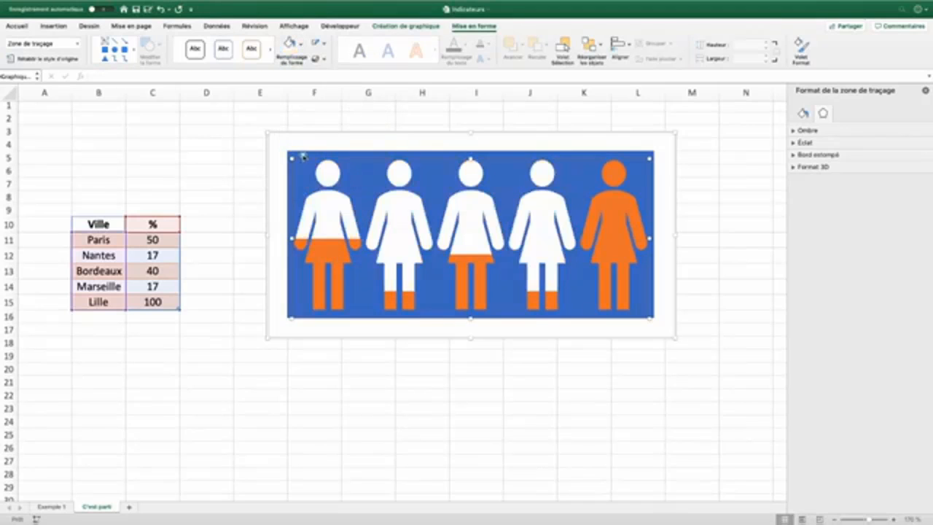
click(304, 156)
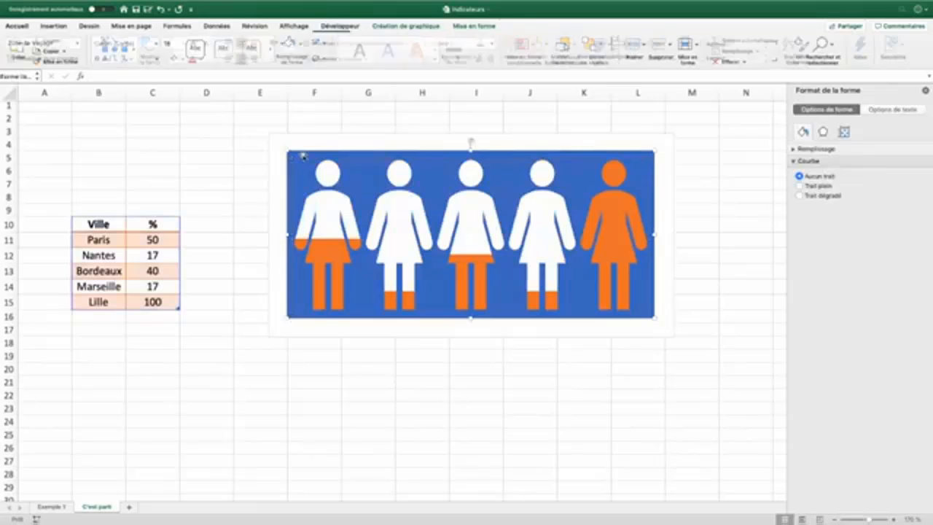
click(16, 26)
click(181, 62)
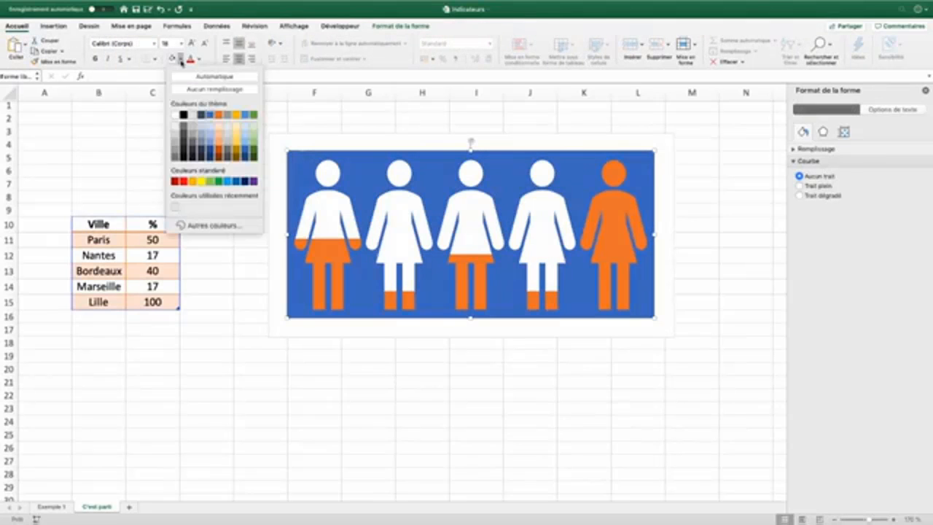
click(174, 135)
click(149, 144)
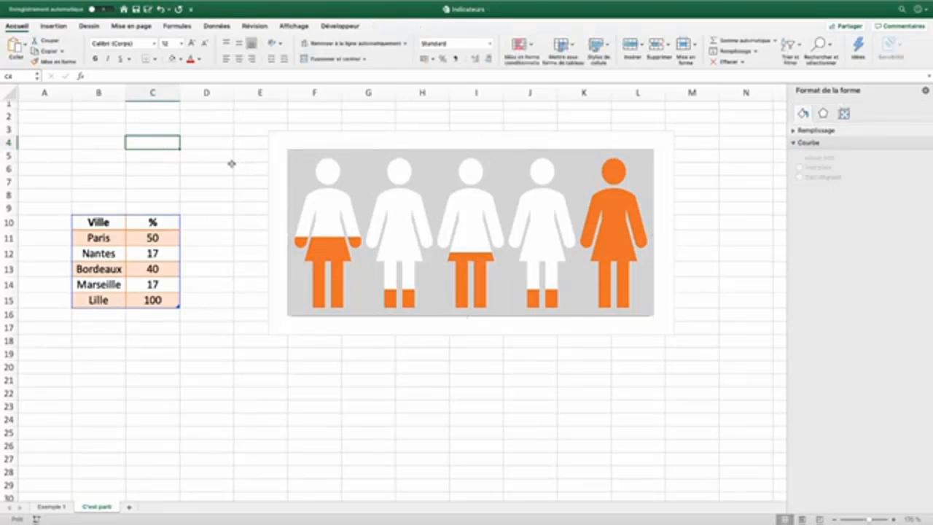
- Raise the plot area's lower edge to the level of the women's feet
click(320, 317)
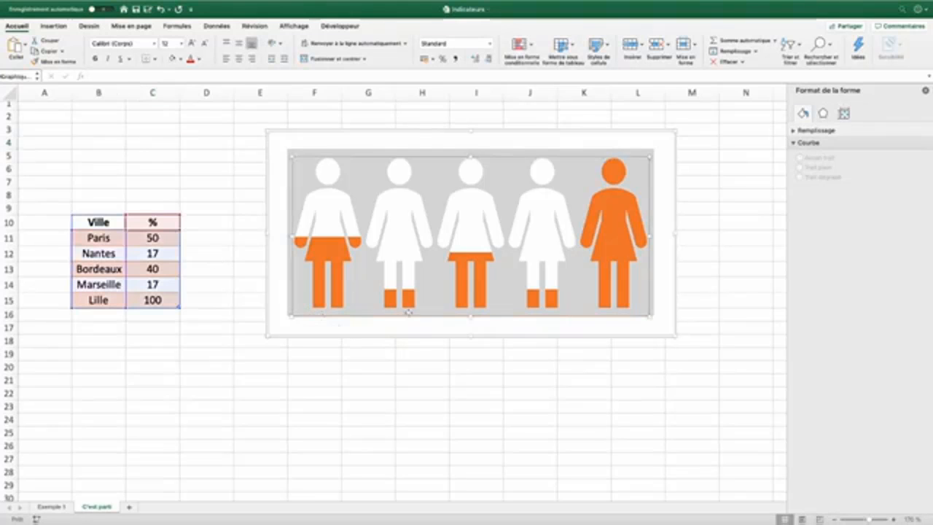
click(470, 314)
drag(470, 315, 470, 309)
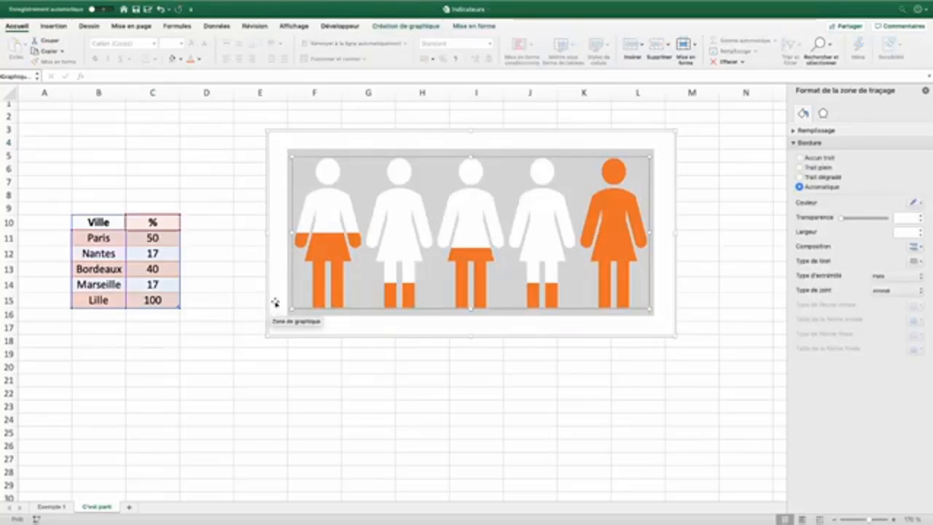
- Fill the chart area with the same light grey as the cut-out rectangle
click(273, 302)
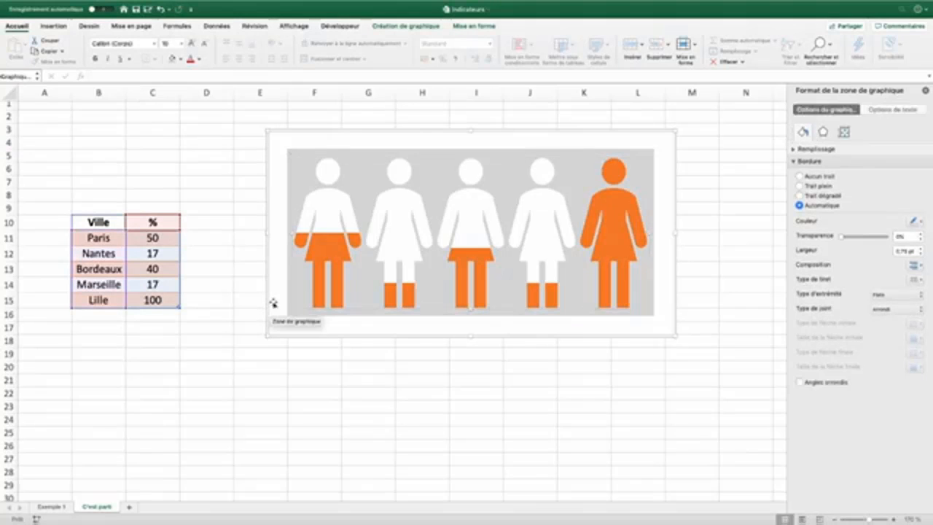
click(180, 60)
click(233, 116)
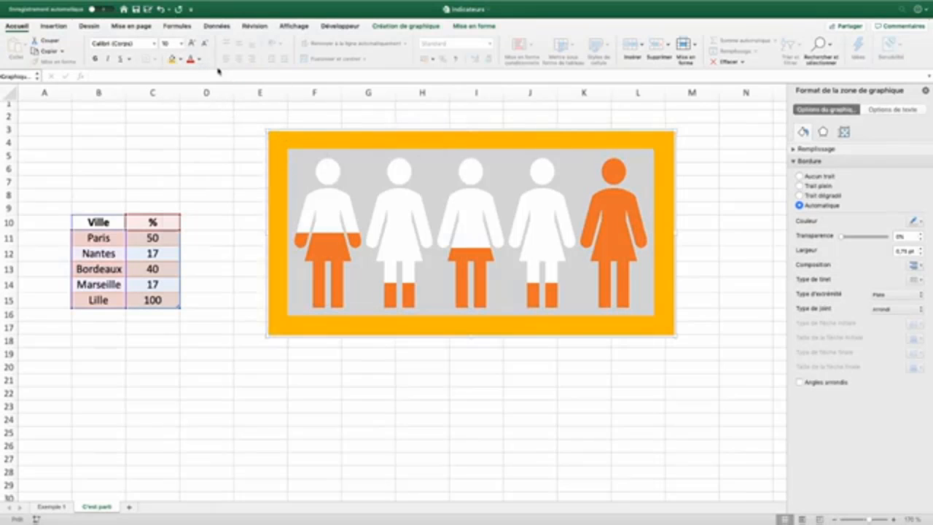
click(180, 59)
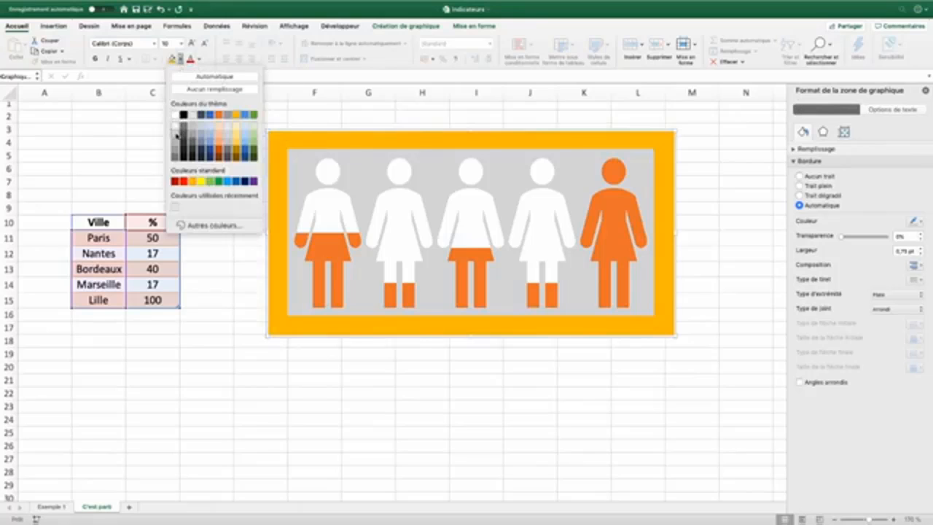
click(176, 135)
click(198, 145)
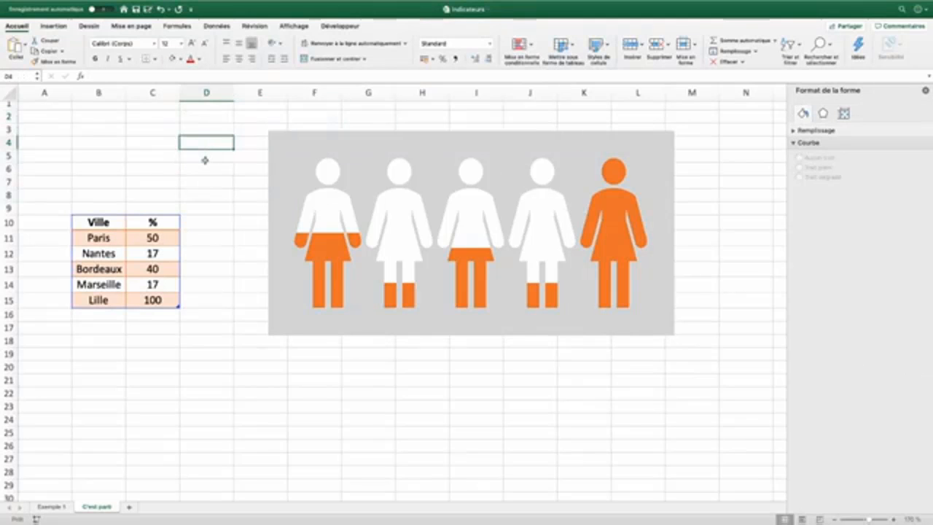
- Fill the cells E2:M20 behind the chart with the same light grey
mouse_move(250, 117)
mouse_down()
mouse_move(605, 206)
mouse_move(673, 373)
mouse_up()
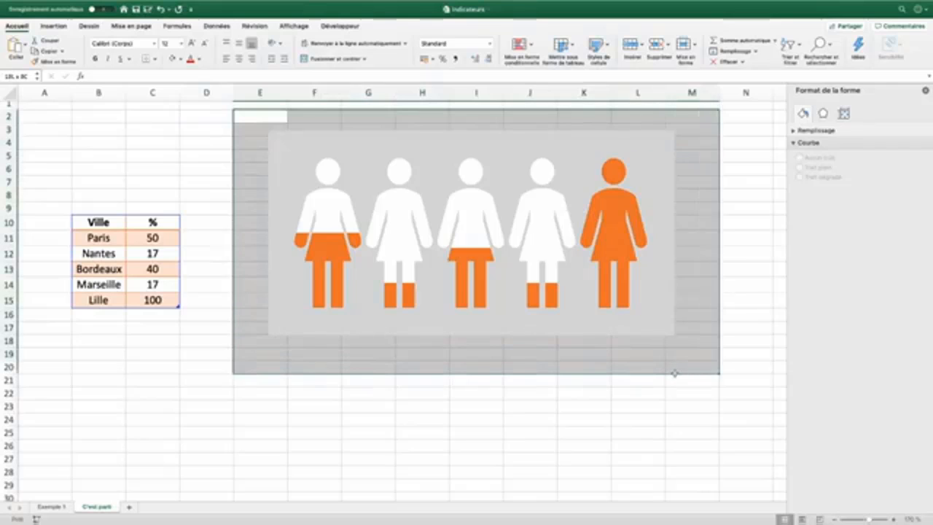
click(174, 59)
click(175, 132)
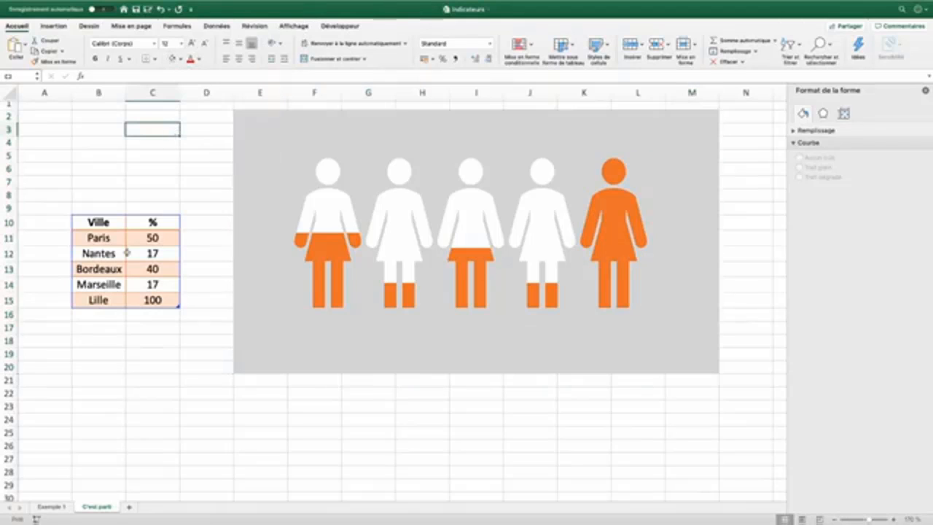
- Change Lille's percentage in cell C15 to 80
click(152, 299)
text(80)
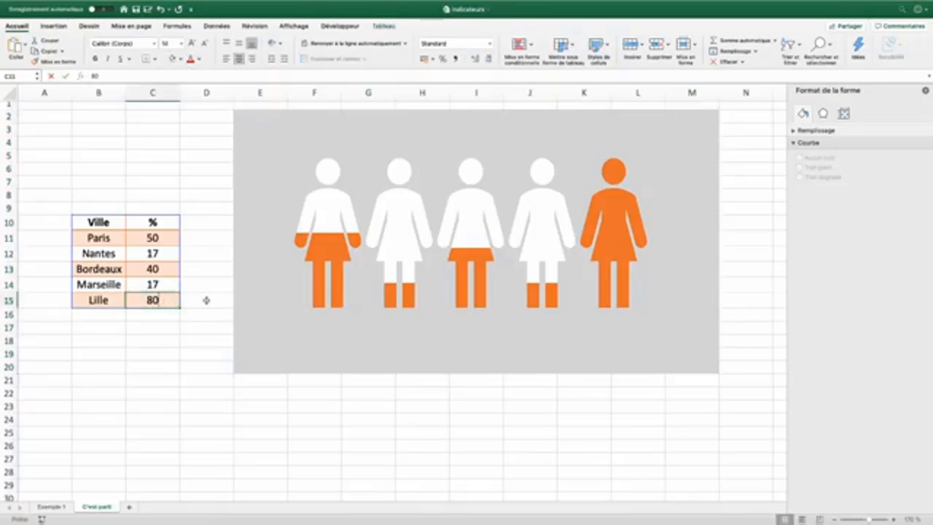
key(Return)
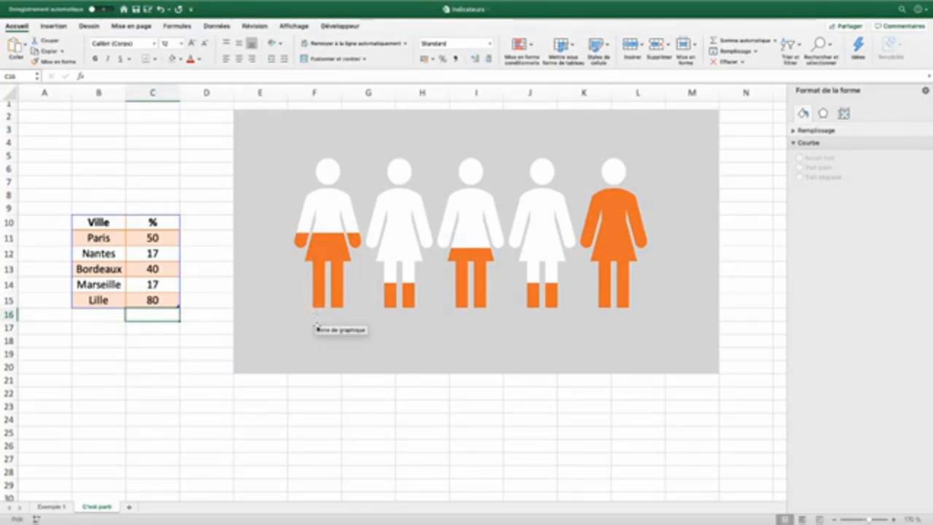
- Insert a small text box below the first woman's feet on the grey background
click(321, 354)
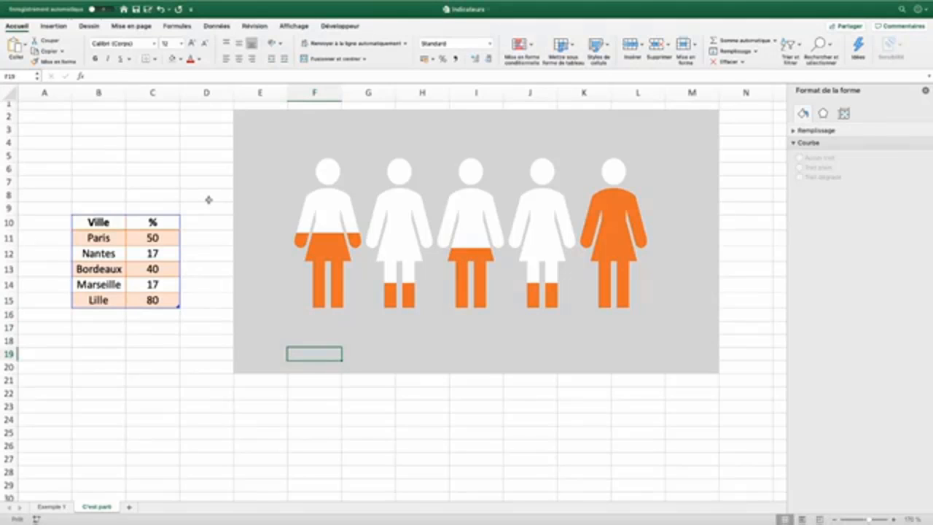
click(58, 28)
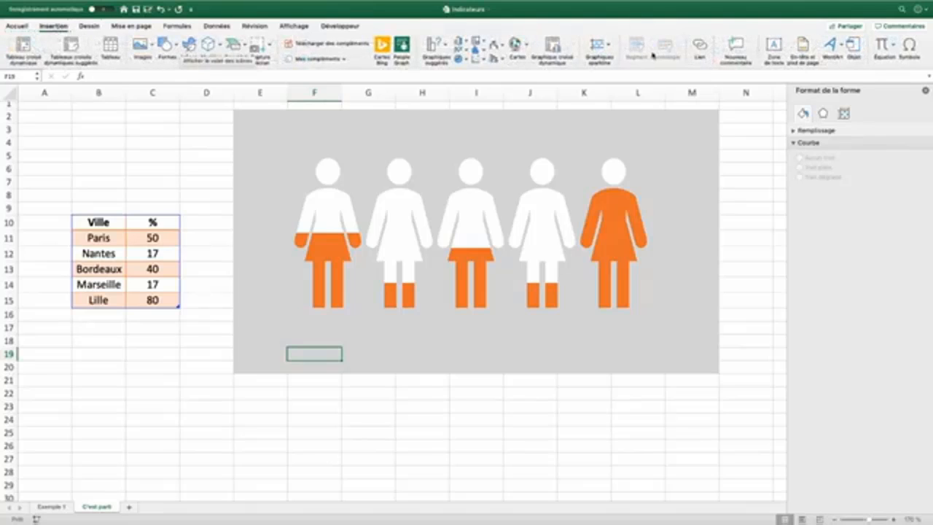
click(774, 48)
drag(315, 333, 380, 354)
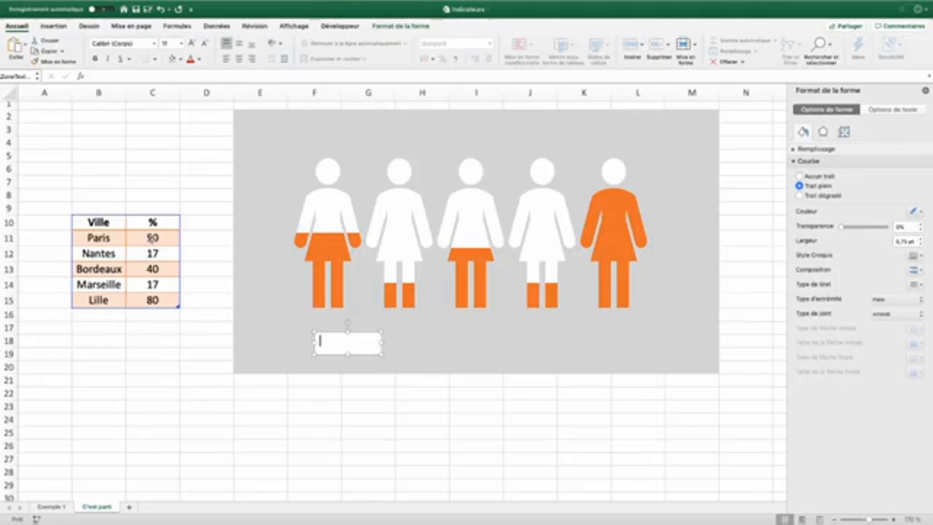
- Try to link the text box to Paris's percentage by entering an equals sign inside the box and picking cell C11
text(=)
click(151, 238)
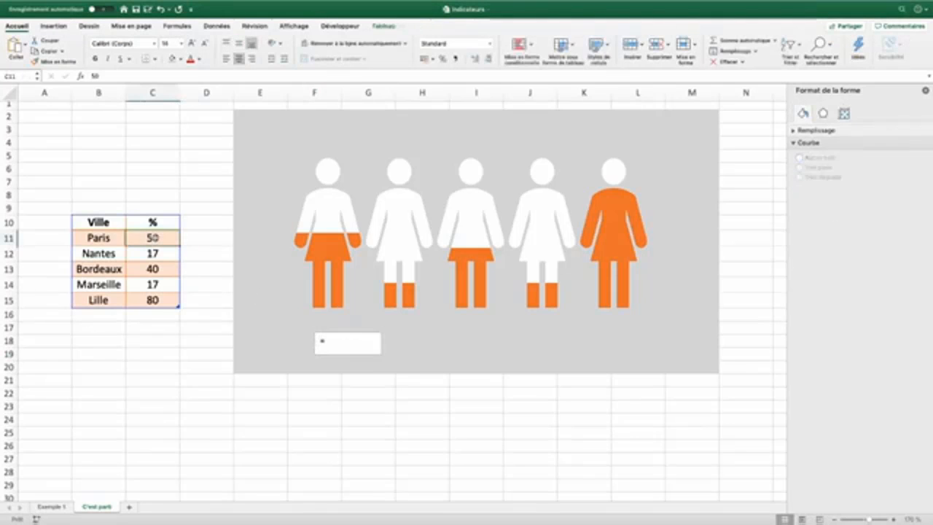
click(326, 340)
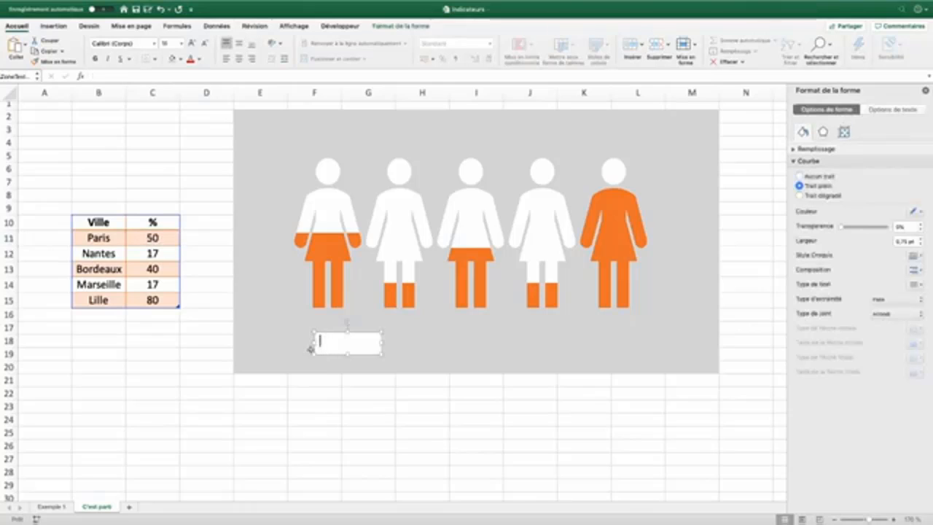
- Link the text box below the first woman to Paris's percentage with the formula =C11
click(99, 76)
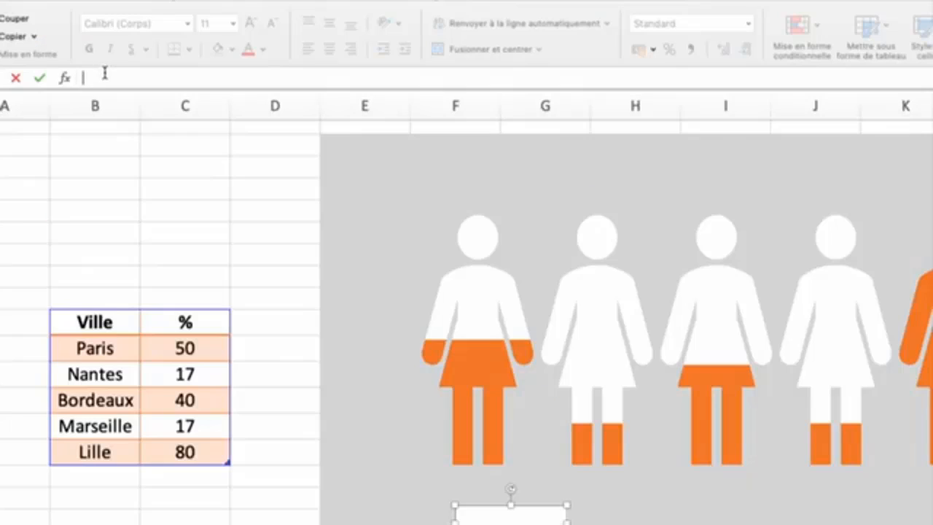
text(=)
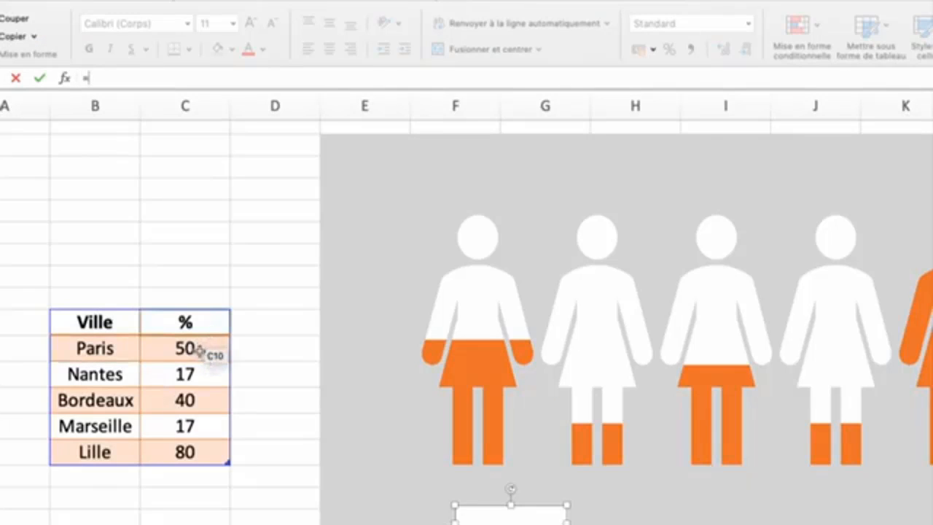
click(196, 351)
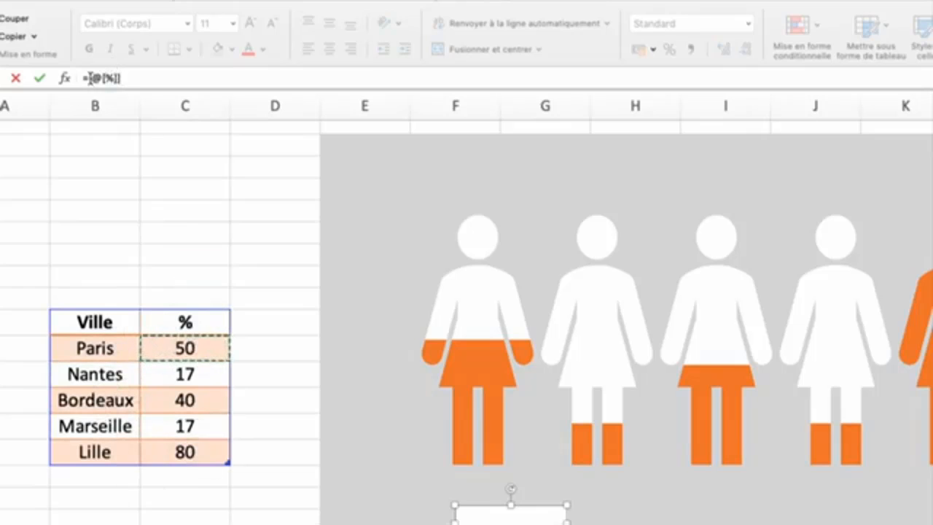
drag(88, 78, 138, 79)
key(BackSpace)
text(C11)
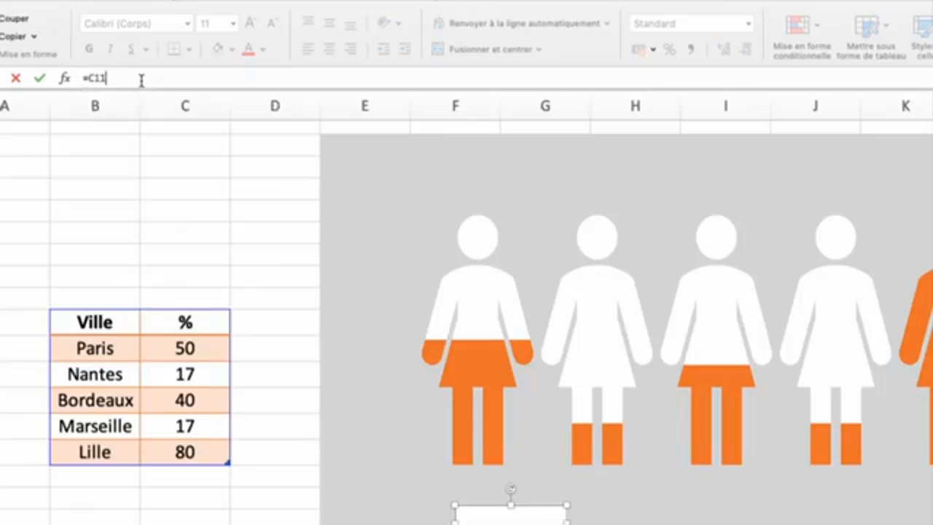
key(Return)
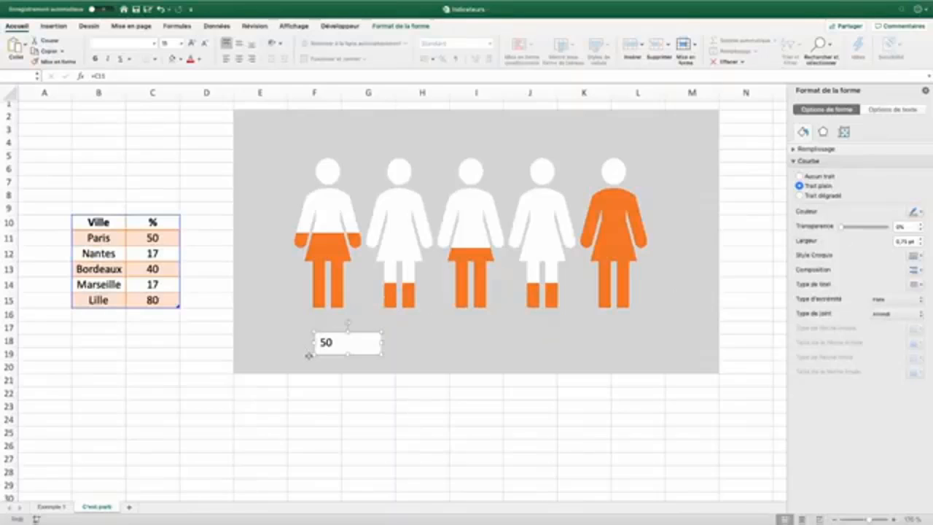
- Change Paris's percentage in cell C11 to 25
click(174, 239)
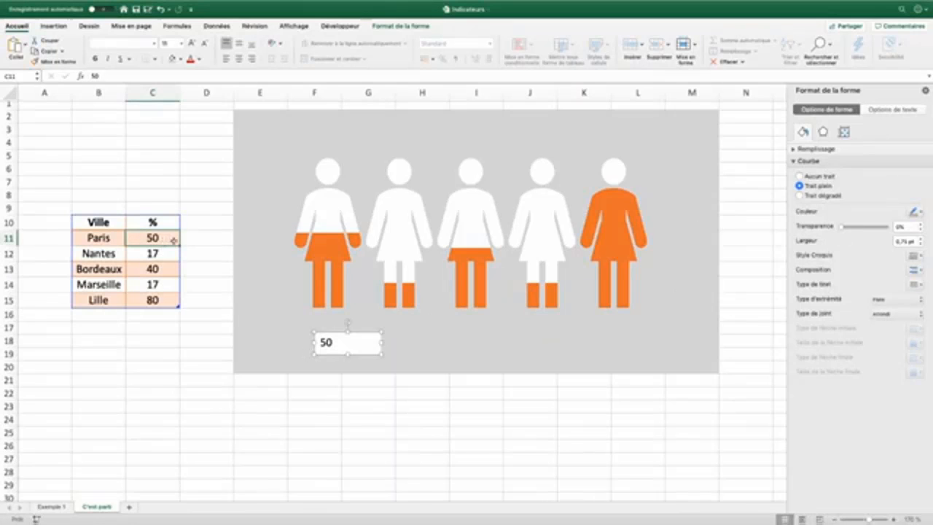
text(25)
key(Return)
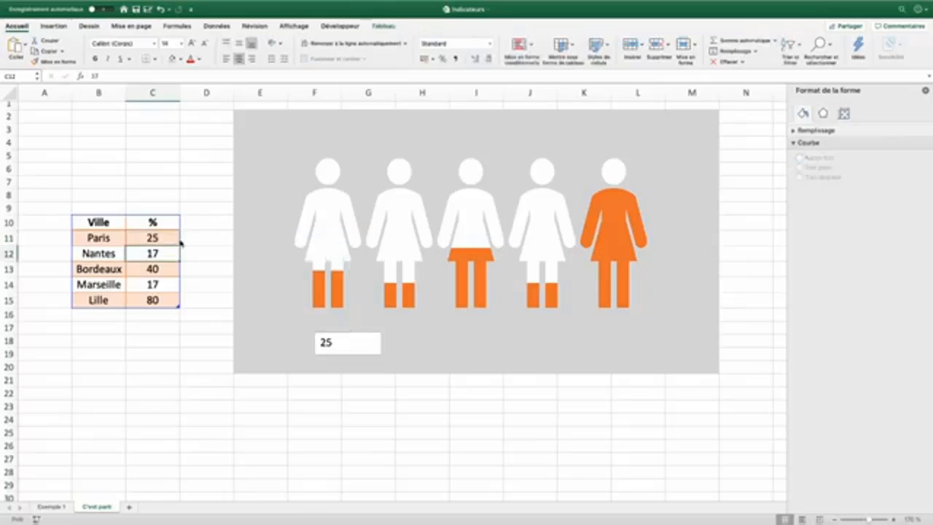
- Copy the value label onto the third, fourth and fifth women and relink the copies to cells C12 through C15
mouse_move(333, 273)
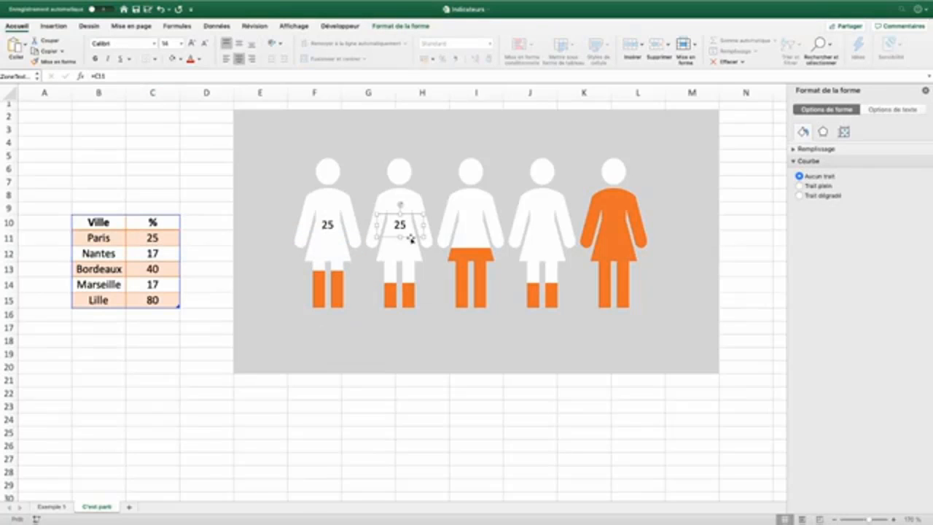
drag(412, 239, 549, 244)
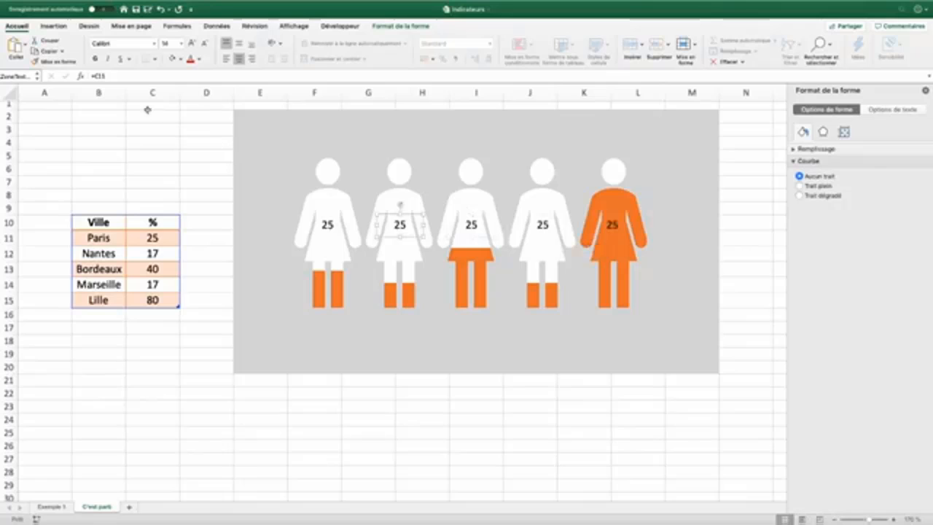
click(124, 77)
key(BackSpace)
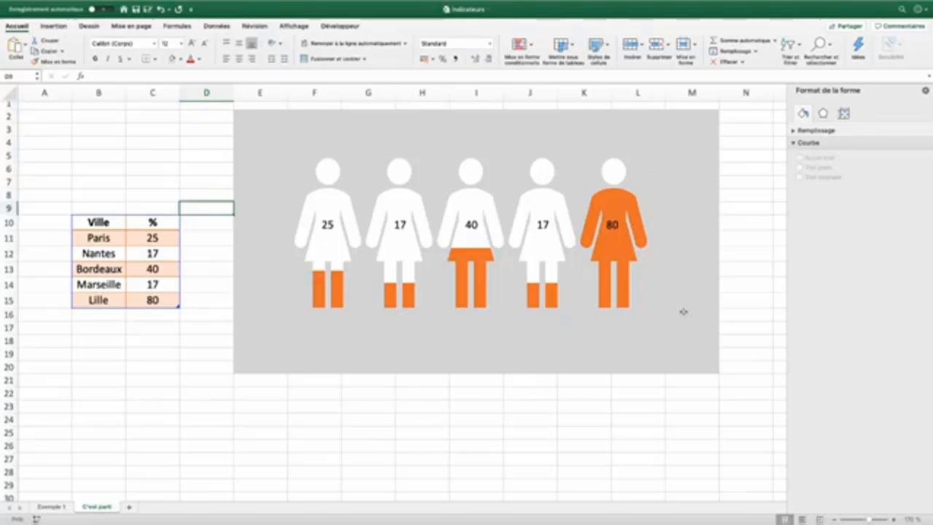
drag(265, 118, 704, 365)
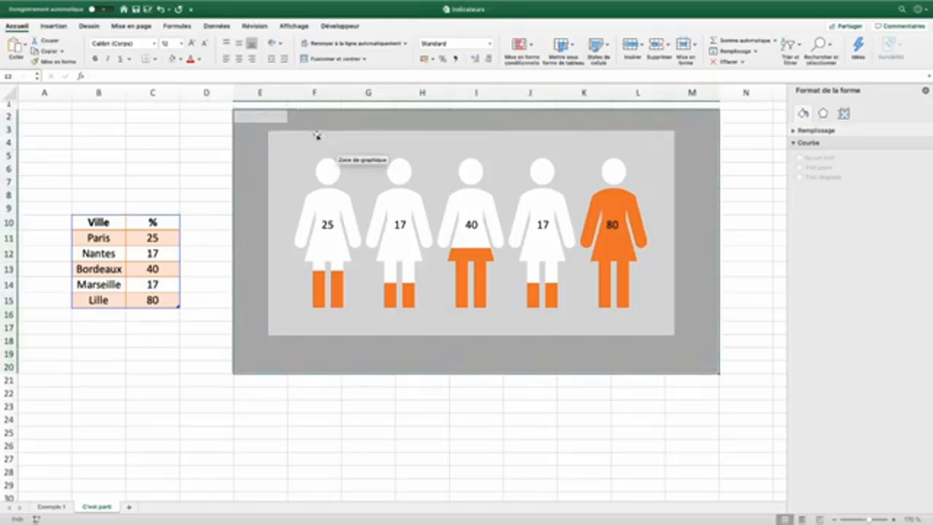
click(317, 136)
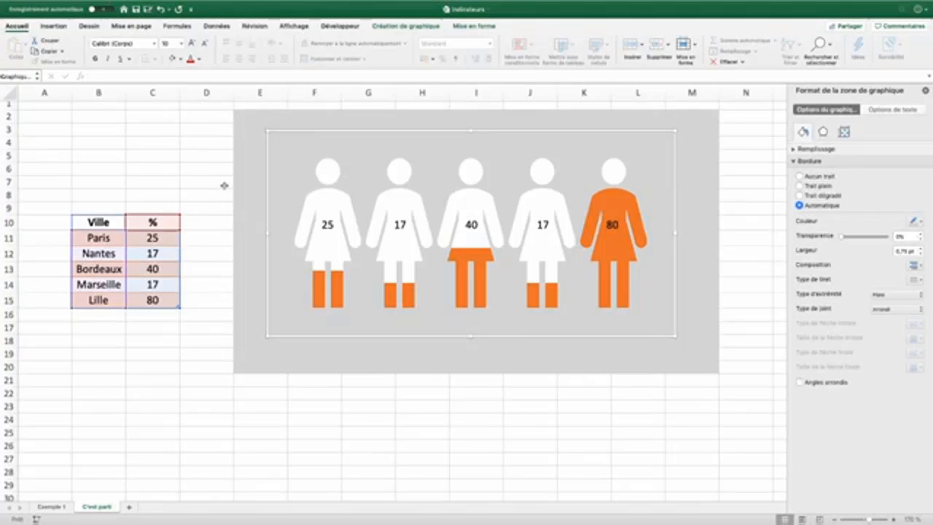
click(224, 185)
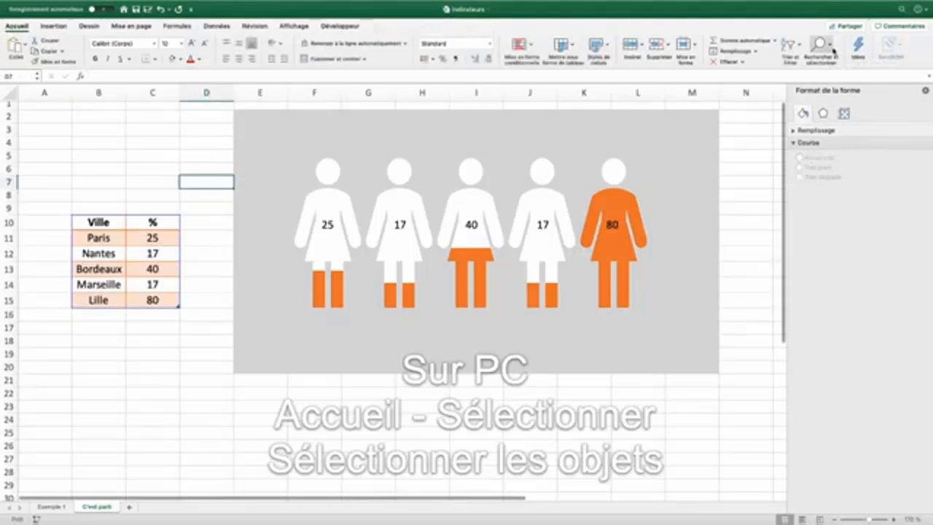
- Turn on object selection, then select the chart, cut-out shape and value labels together and copy them
click(833, 49)
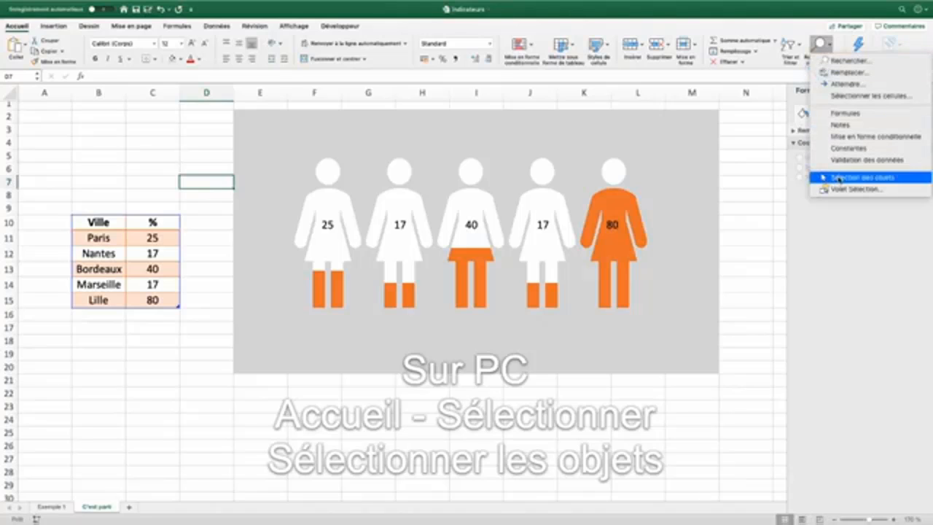
click(831, 179)
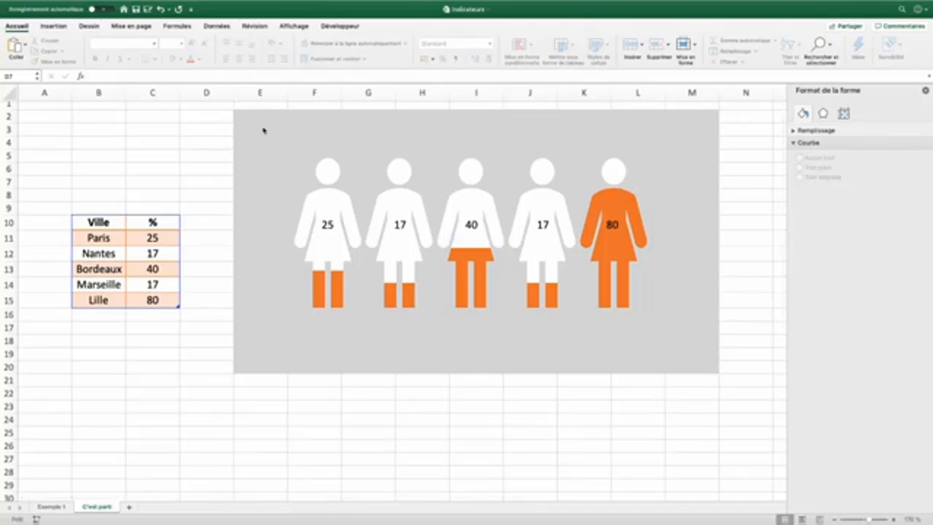
drag(351, 133, 682, 341)
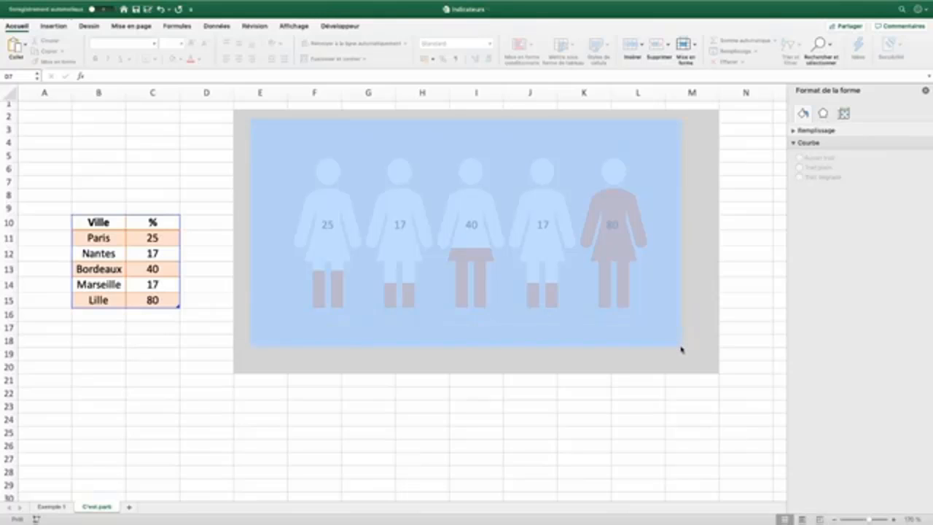
drag(681, 350, 666, 348)
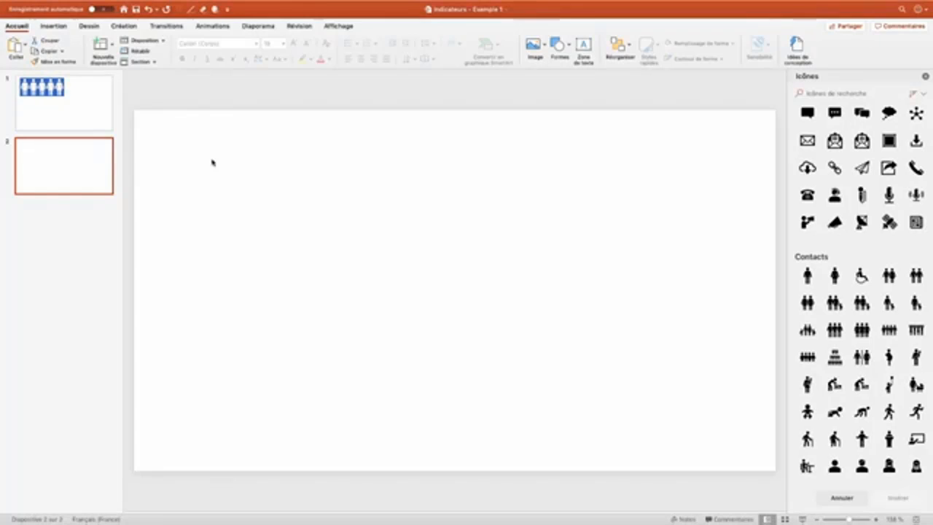
- Switch to PowerPoint and paste the copied indicator onto the blank slide 2 as a PDF using paste special
click(25, 47)
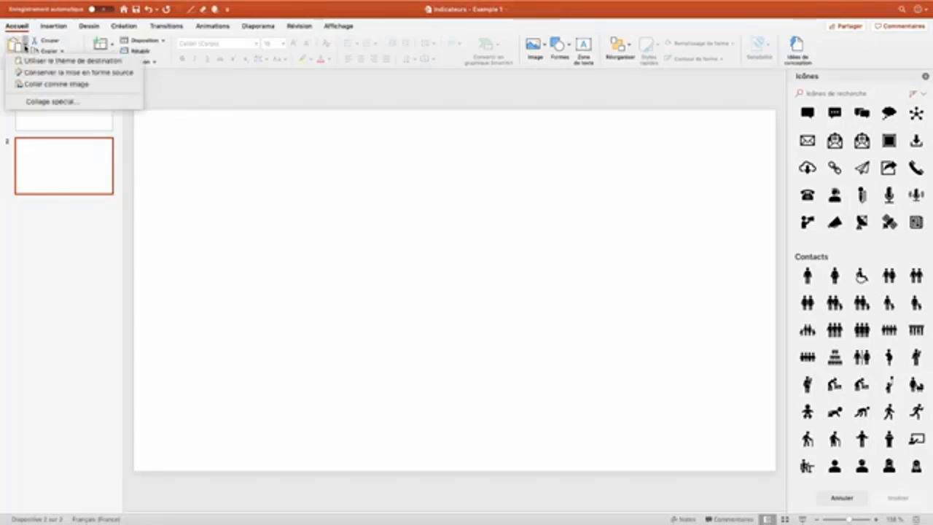
click(48, 101)
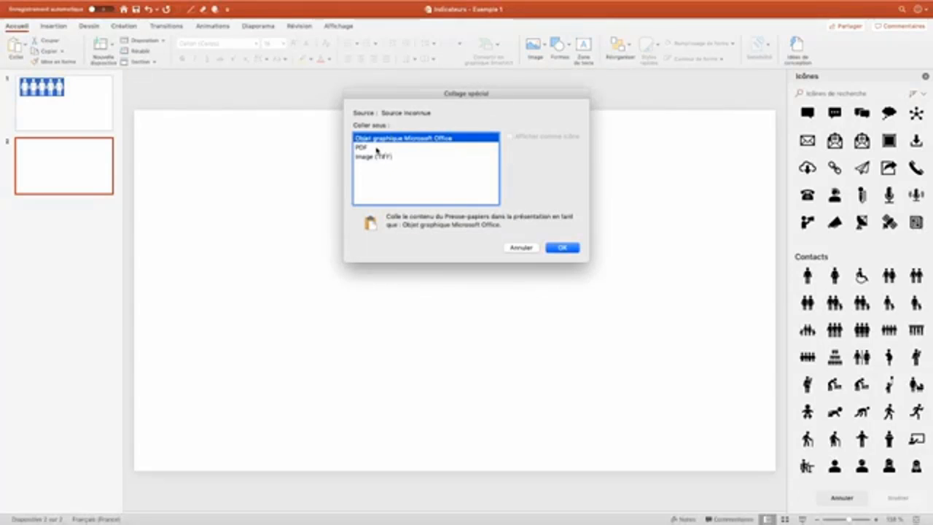
click(423, 149)
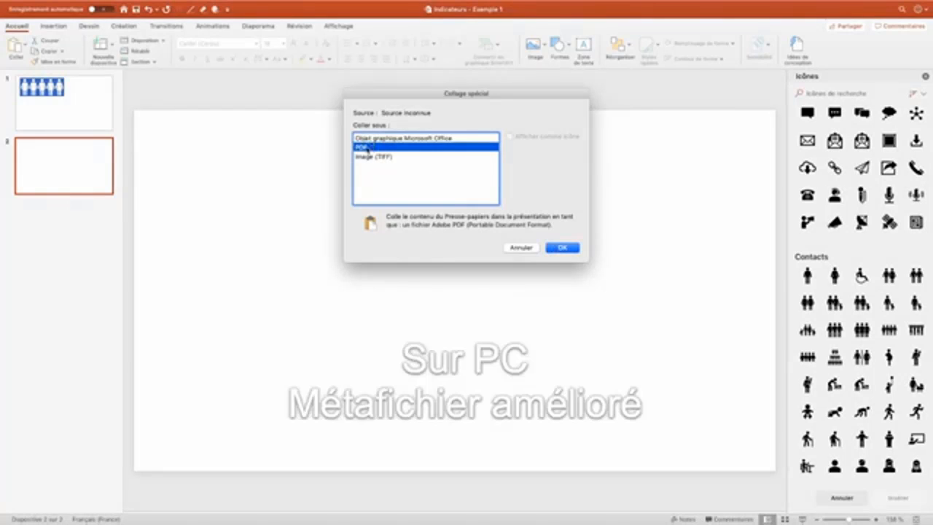
click(562, 248)
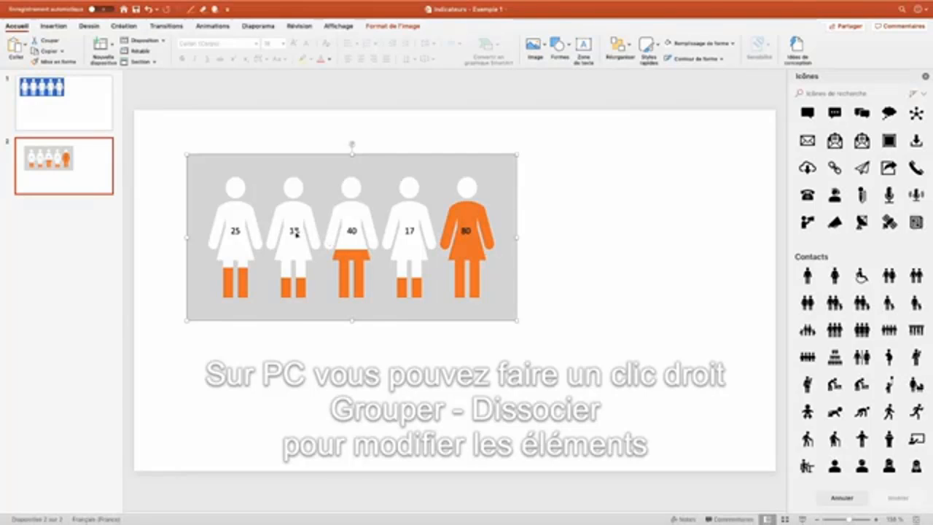
scroll(296, 233, up, 5)
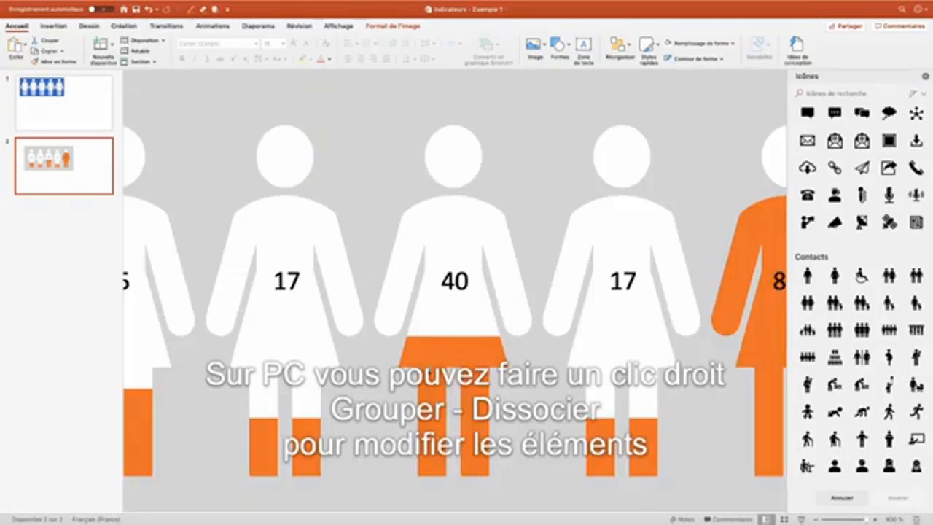
- Fill the background of slide 2 with a solid light grey matching the pasted indicator
right_click(552, 203)
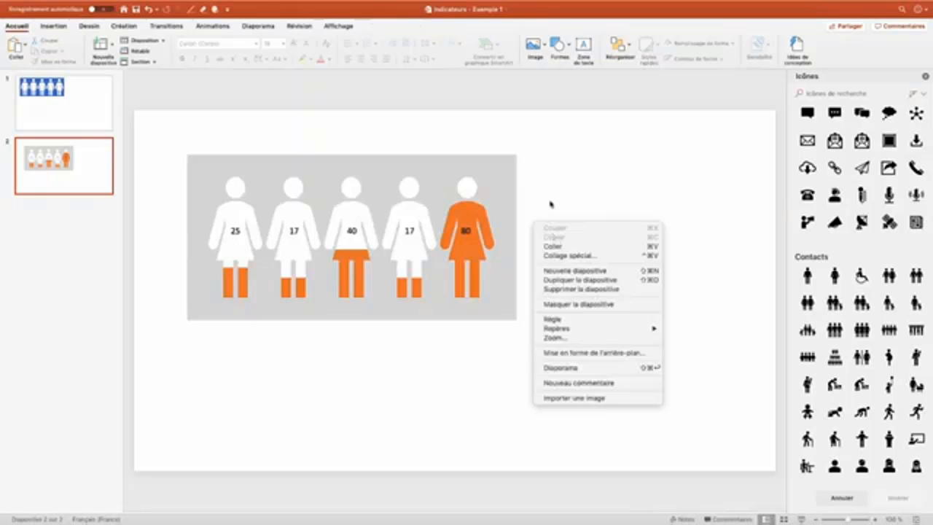
right_click(551, 203)
right_click(554, 195)
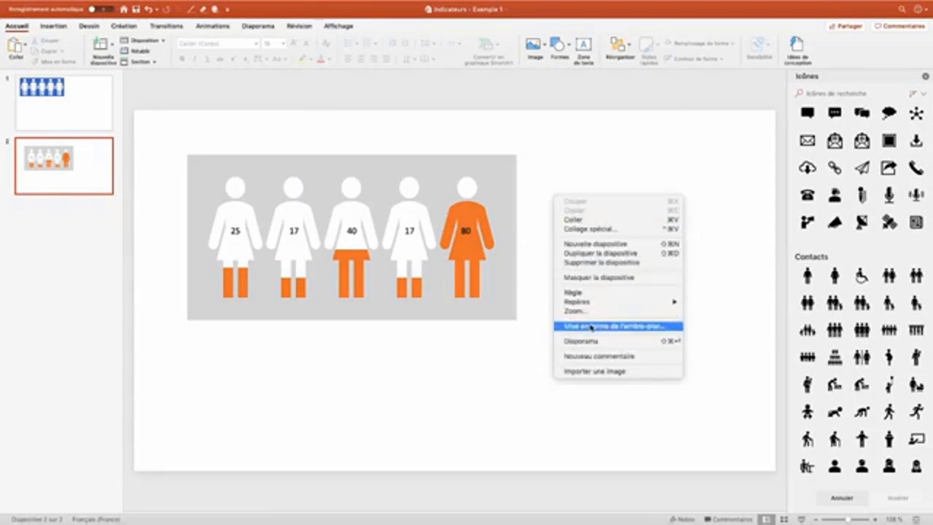
click(590, 327)
click(916, 188)
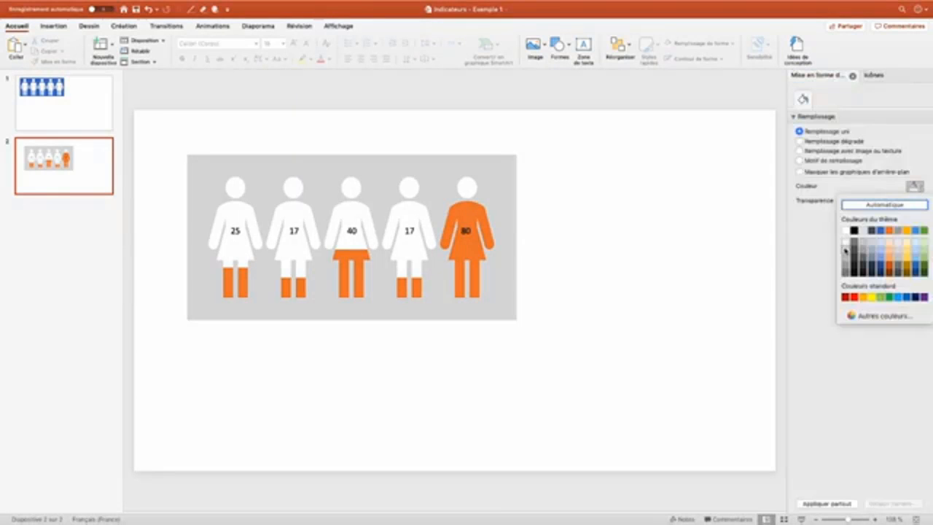
click(845, 251)
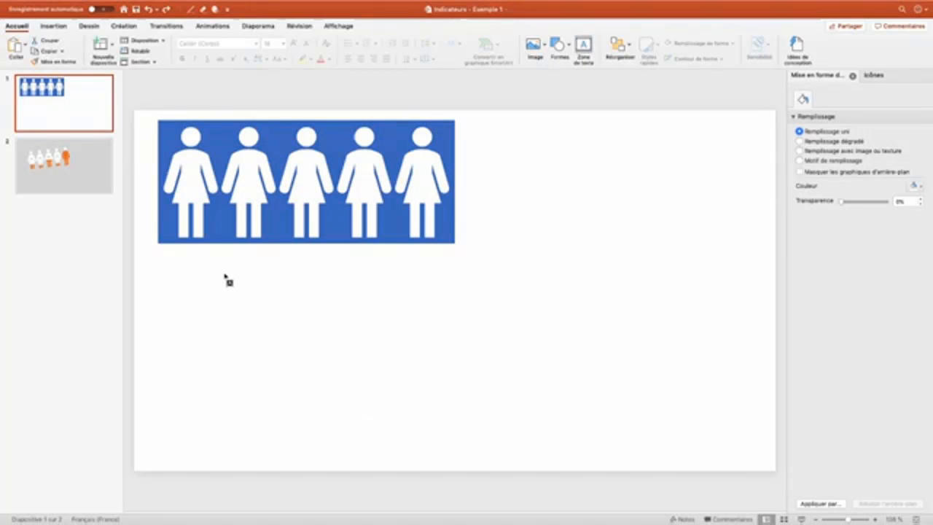
- Add a text box below the blue pictogram on slide 1 containing the black chess knight symbol at size 96
drag(223, 273, 304, 293)
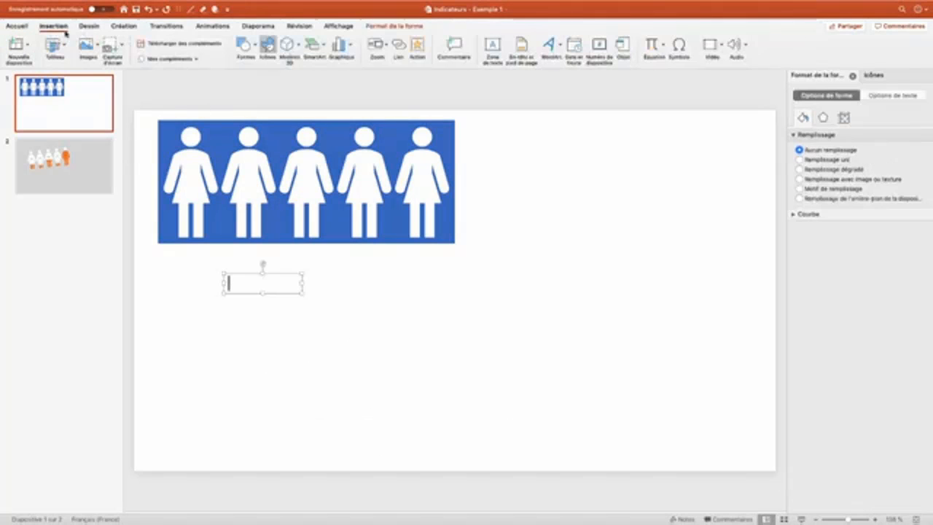
click(678, 46)
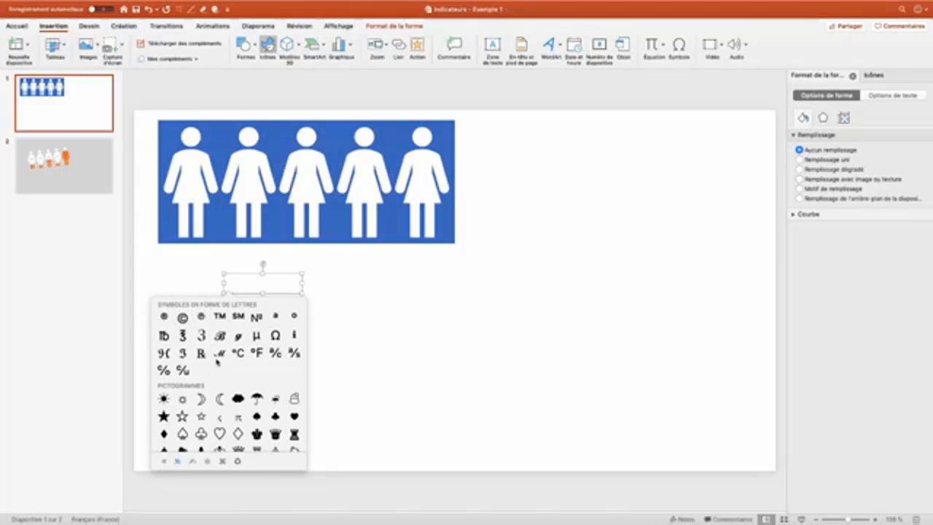
scroll(226, 403, down, 5)
scroll(226, 403, down, 3)
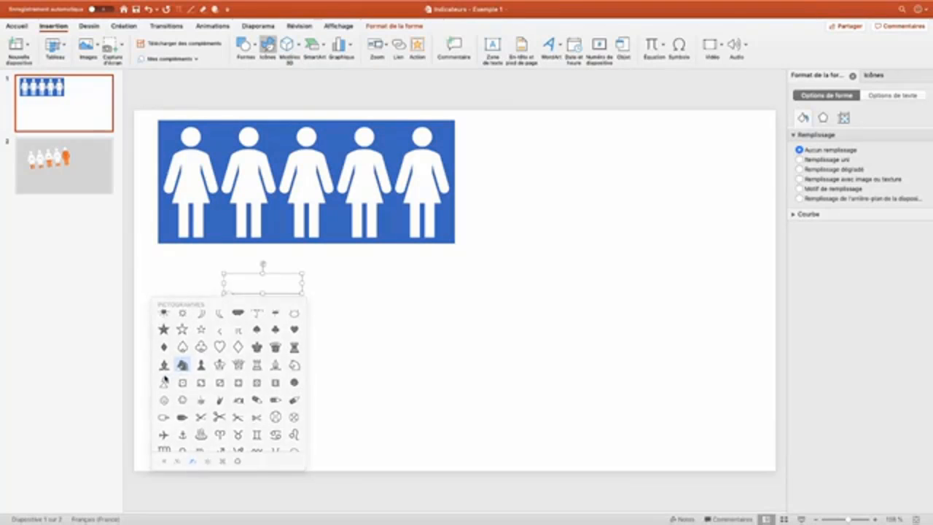
click(182, 365)
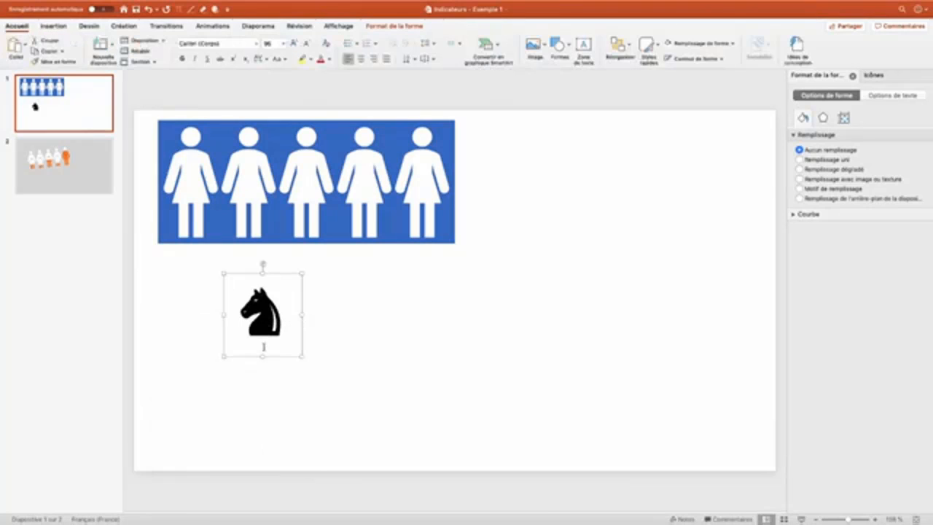
click(277, 356)
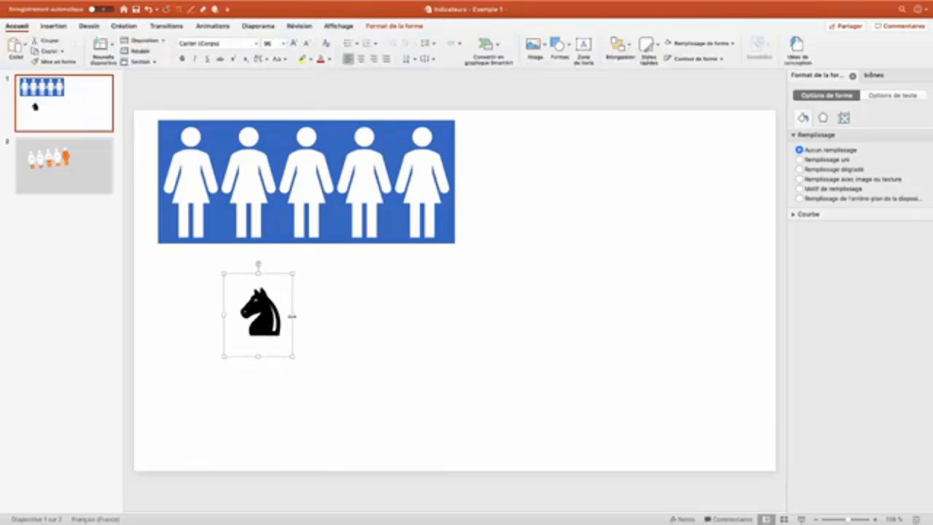